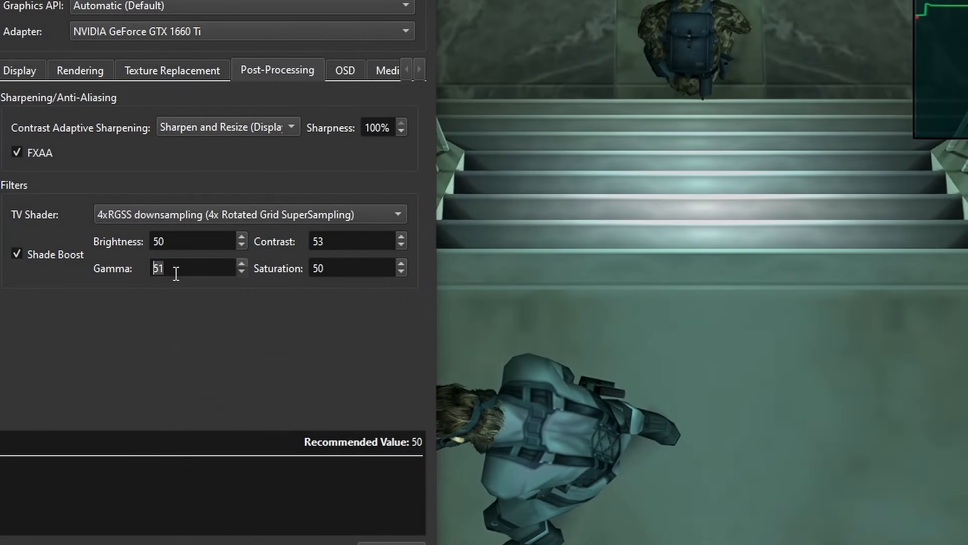
# Try different Shade Boost gamma values, including 35 and 29, to compare their effect on the running game
pyautogui.scroll(20, 176, 274)
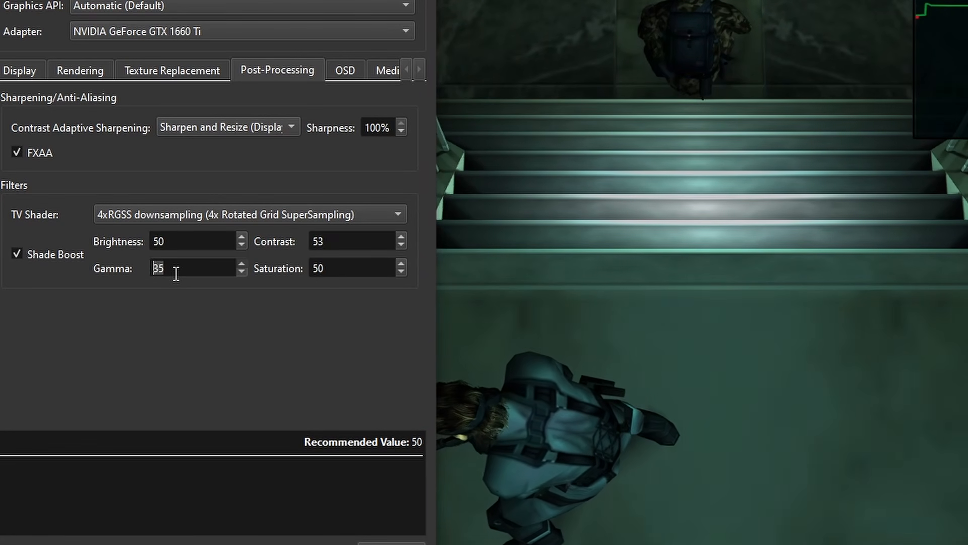
pyautogui.scroll(-20, 176, 274)
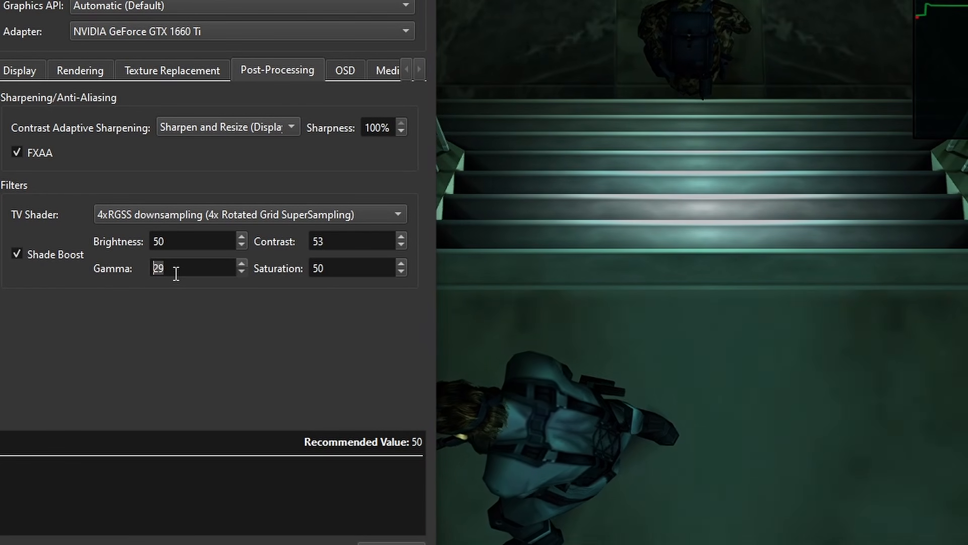
pyautogui.scroll(8, 177, 274)
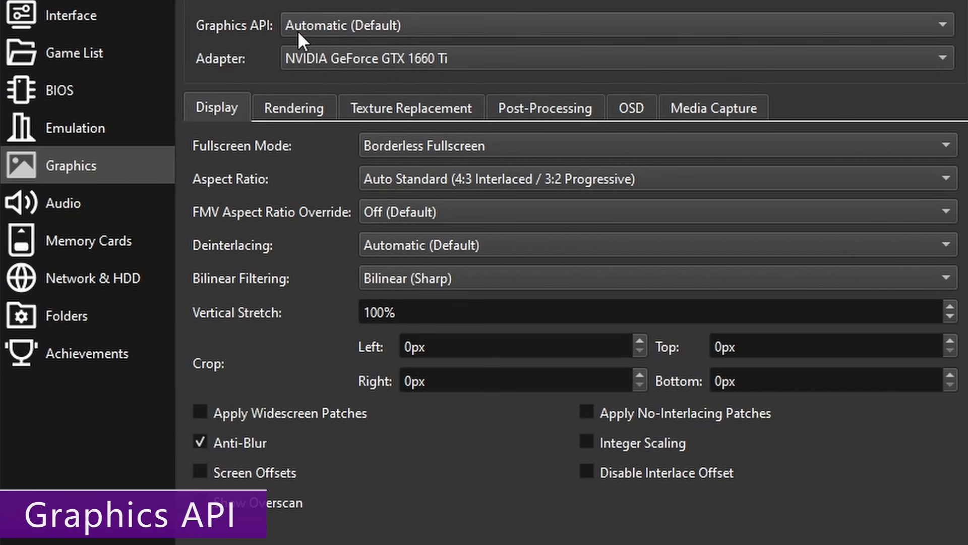
# Switch the graphics API to Software Renderer and bring up its Display settings
pyautogui.click(299, 31)
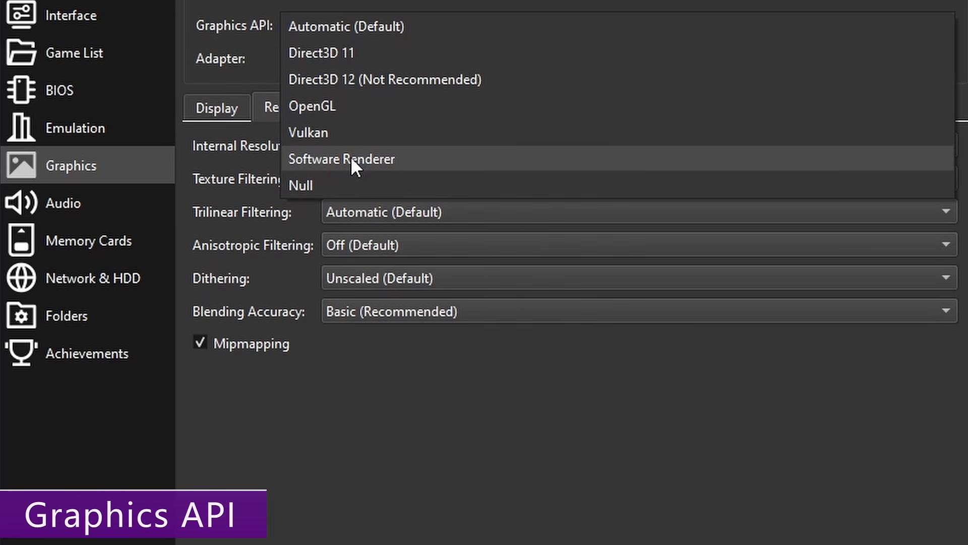
pyautogui.click(350, 157)
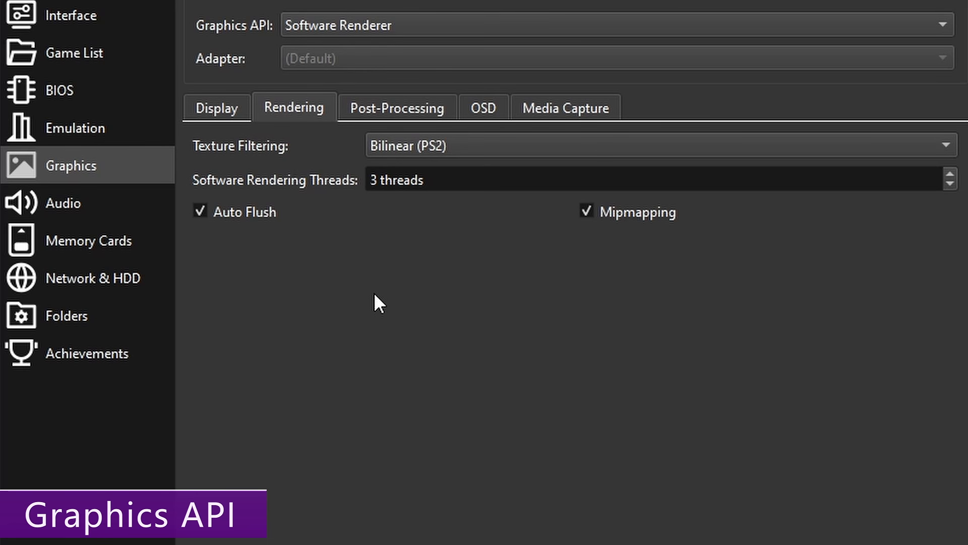
pyautogui.click(222, 105)
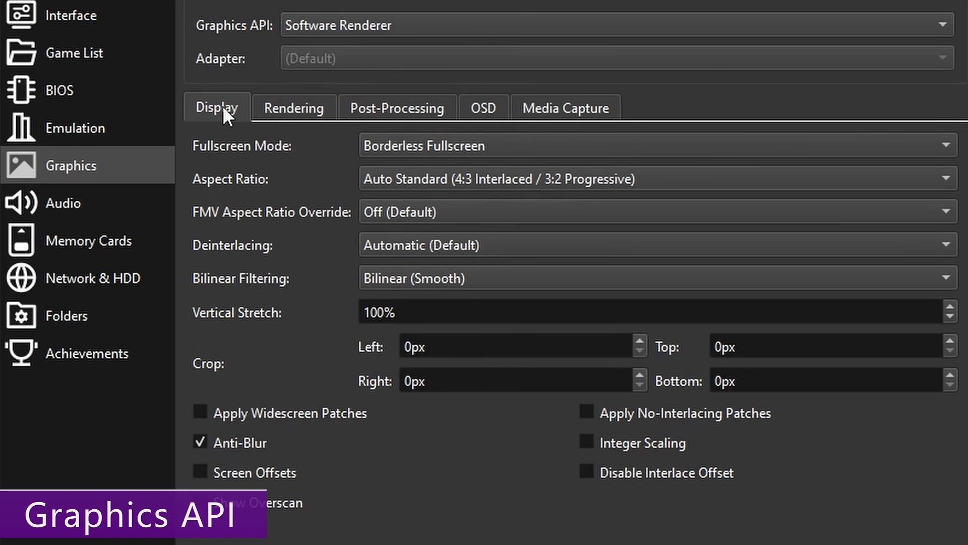
# Set the graphics API to Vulkan and choose the NVIDIA GeForce GTX 1660 Ti as the adapter
pyautogui.click(439, 25)
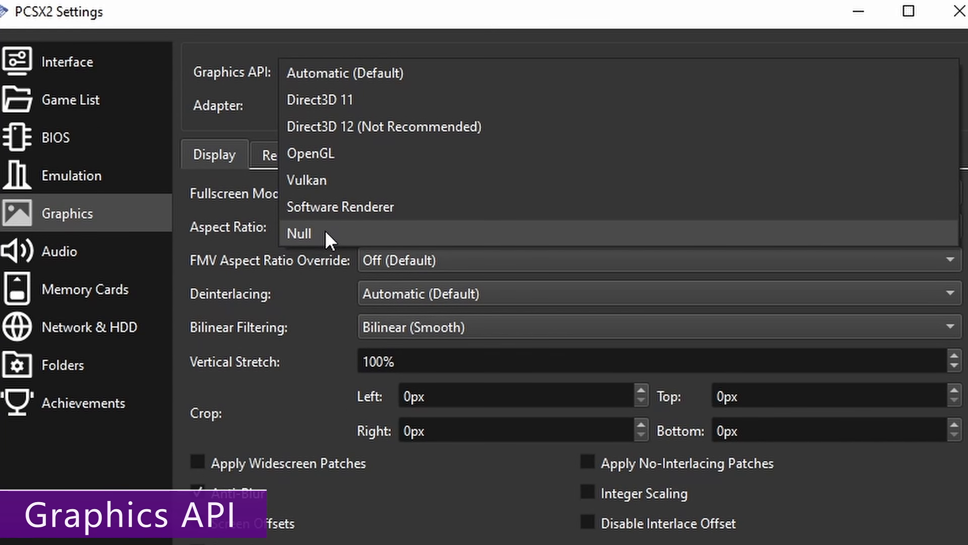
pyautogui.click(332, 177)
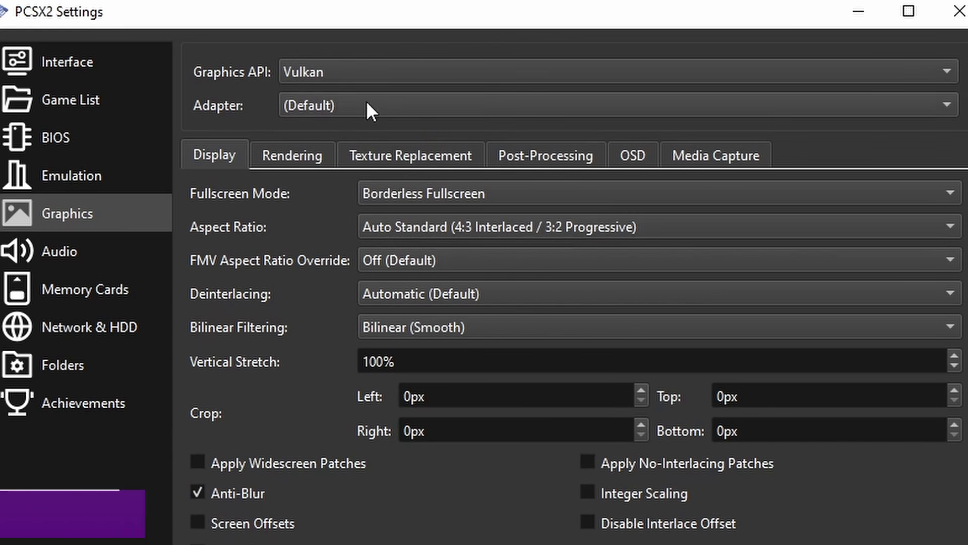
pyautogui.click(299, 105)
pyautogui.click(328, 130)
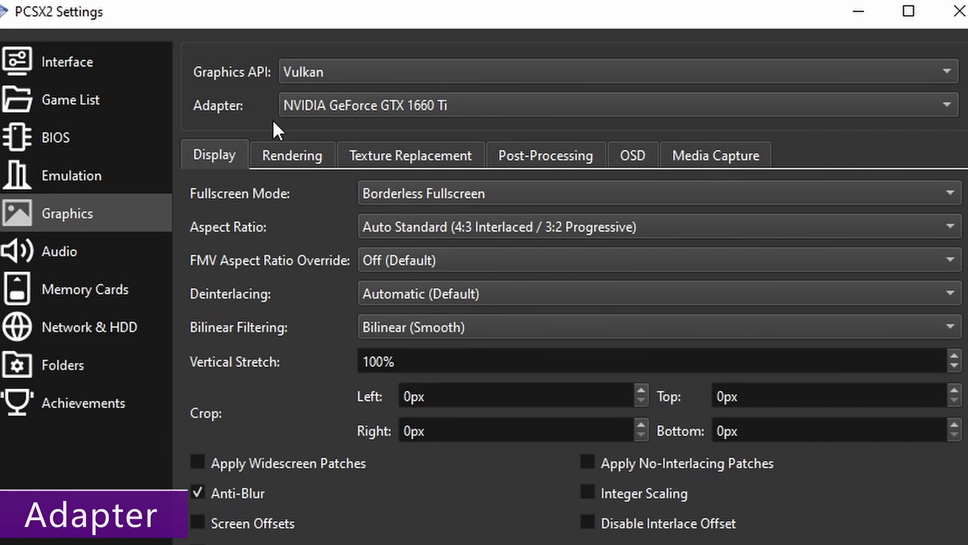
# In the Rendering settings, try 2x Native internal resolution, then raise it to 3x Native (~1080px/FHD)
pyautogui.click(293, 157)
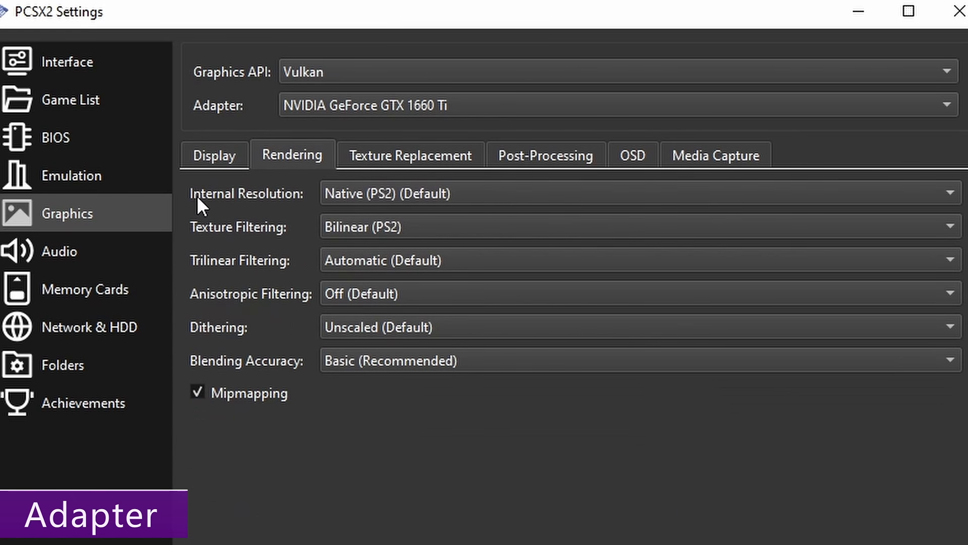
pyautogui.click(198, 155)
pyautogui.click(311, 157)
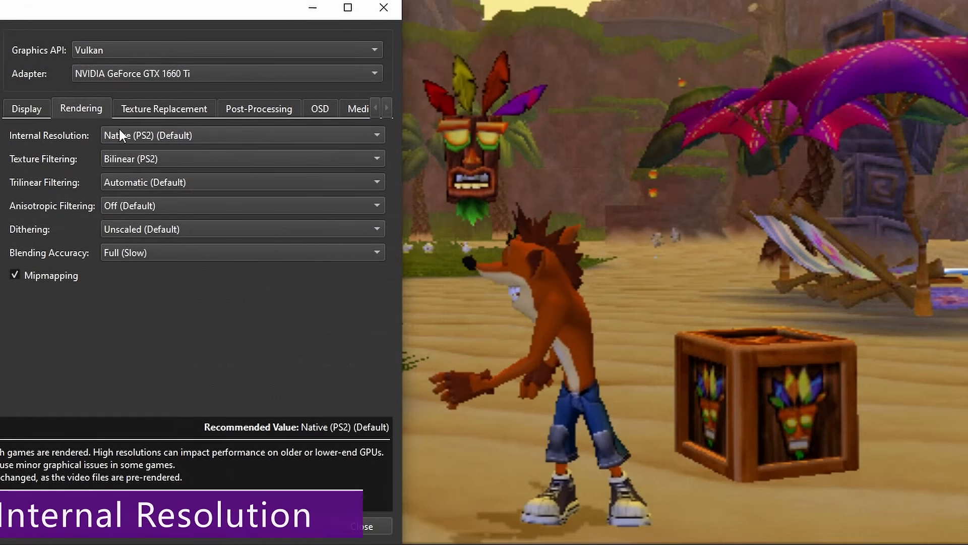
pyautogui.click(122, 132)
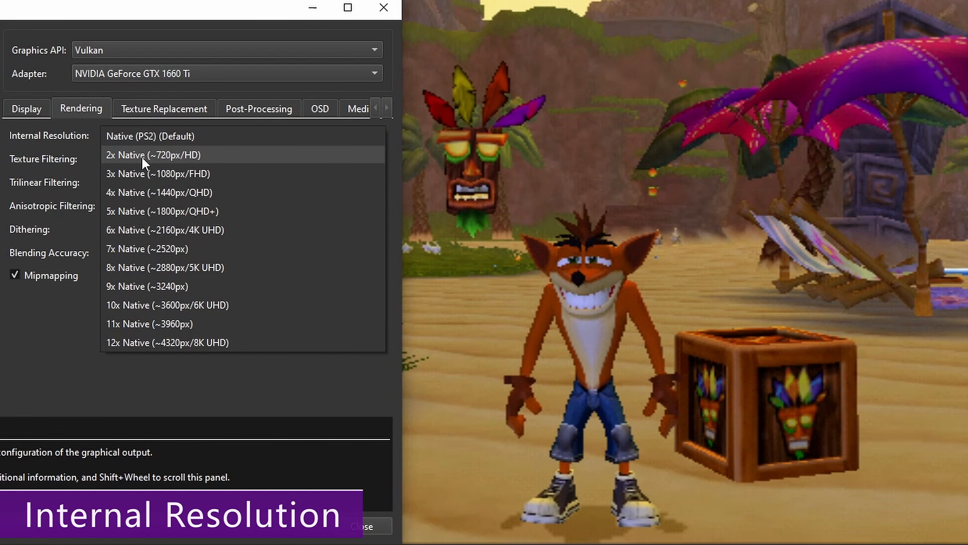
pyautogui.click(143, 156)
pyautogui.click(136, 138)
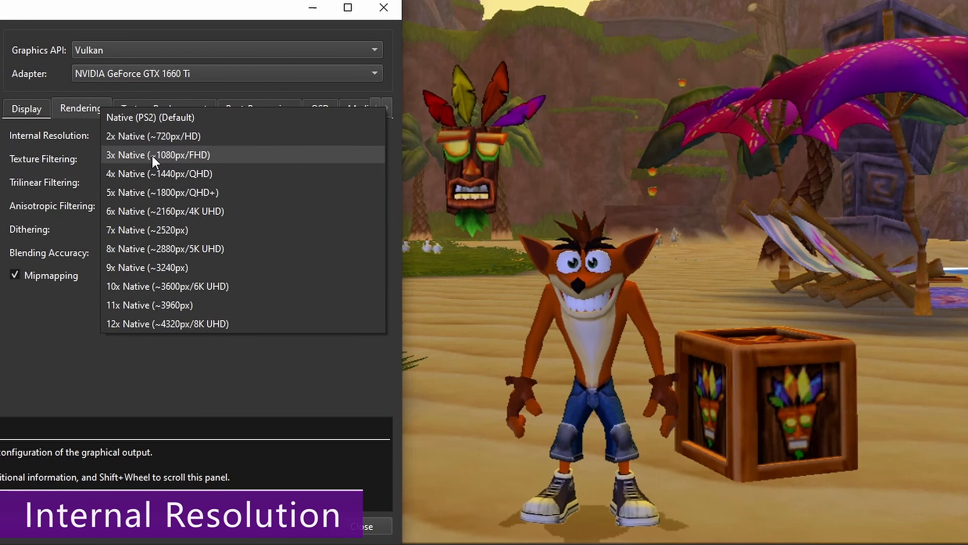
pyautogui.click(151, 153)
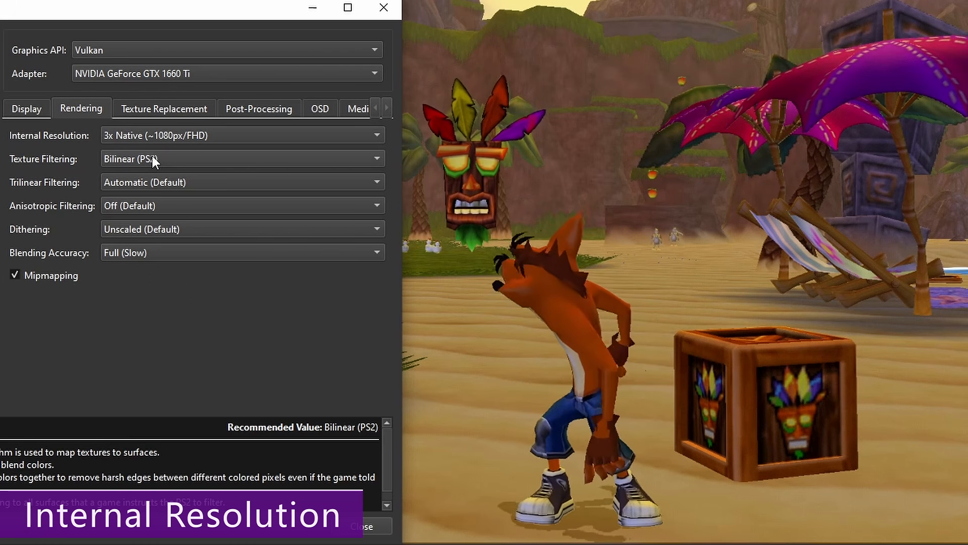
# Try 12x Native (~4320px/8K UHD) internal resolution and return it to 3x Native (~1080px/FHD)
pyautogui.click(147, 138)
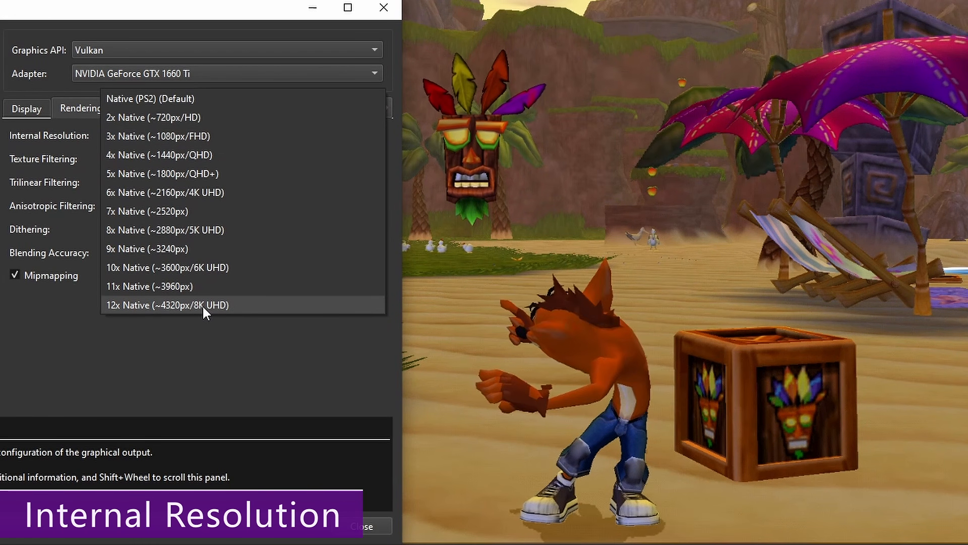
pyautogui.click(144, 135)
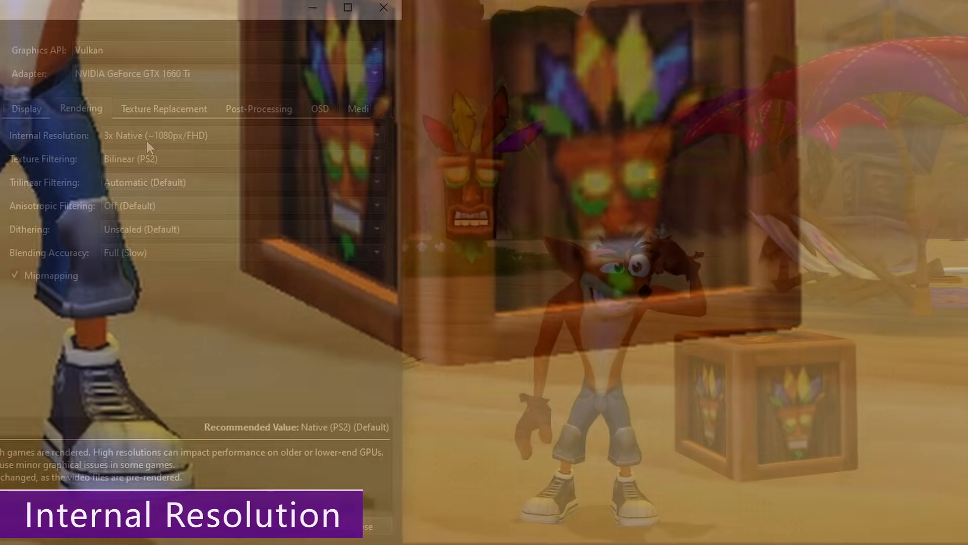
pyautogui.click(147, 137)
pyautogui.click(200, 305)
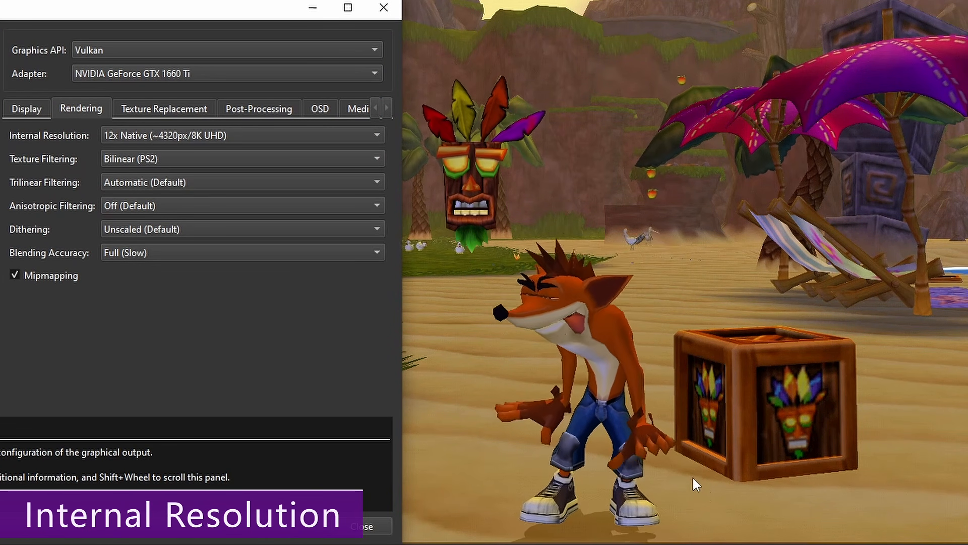
pyautogui.click(181, 129)
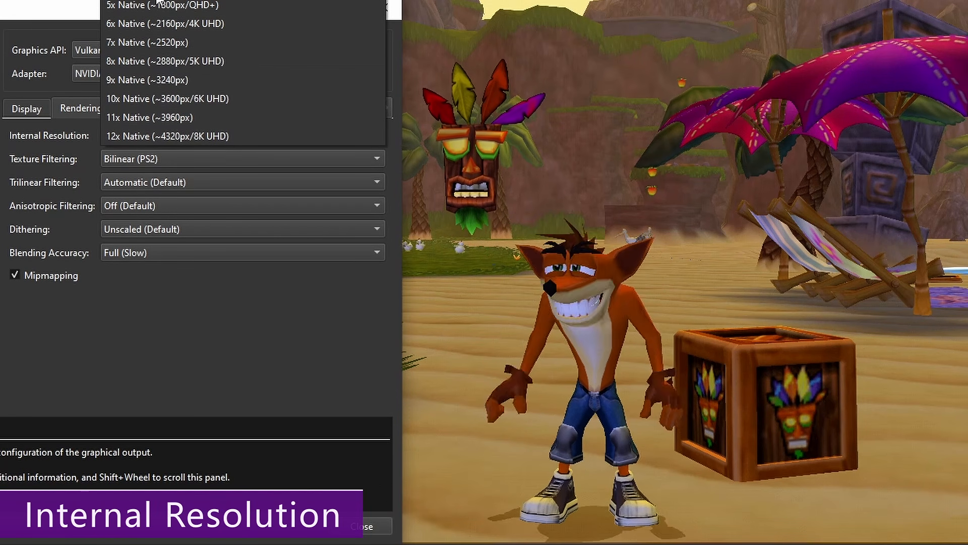
pyautogui.click(228, 174)
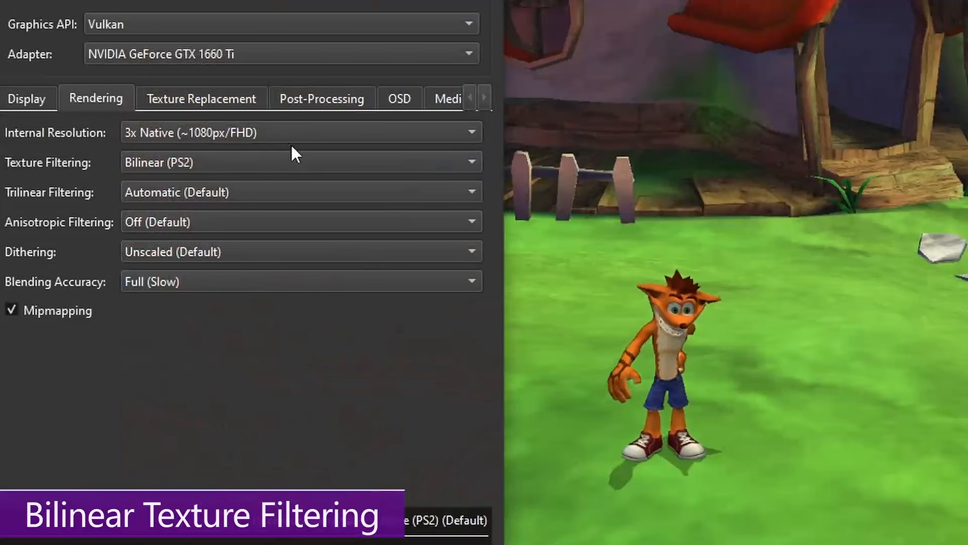
# Compare Nearest and Bilinear (Forced) texture filtering in the game, then restore Bilinear (PS2)
pyautogui.click(174, 162)
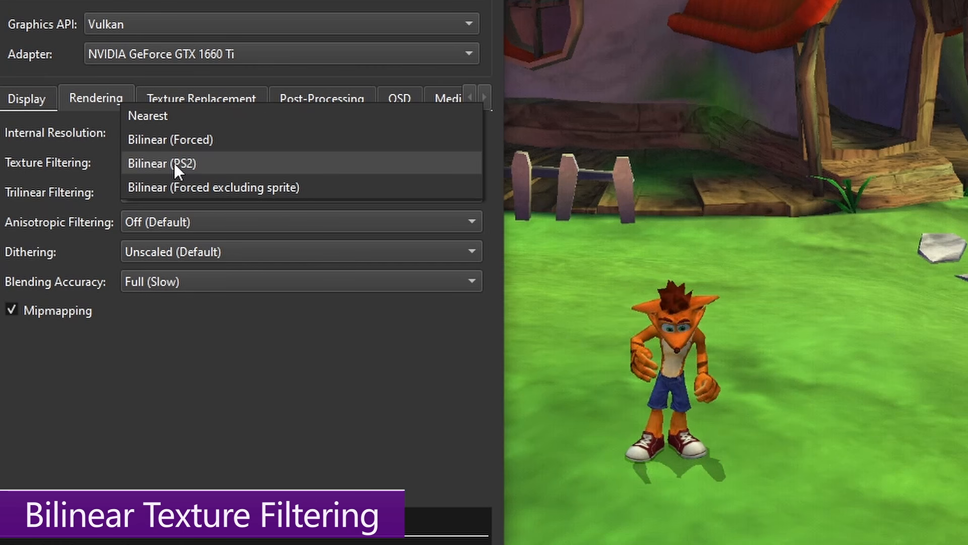
pyautogui.click(171, 122)
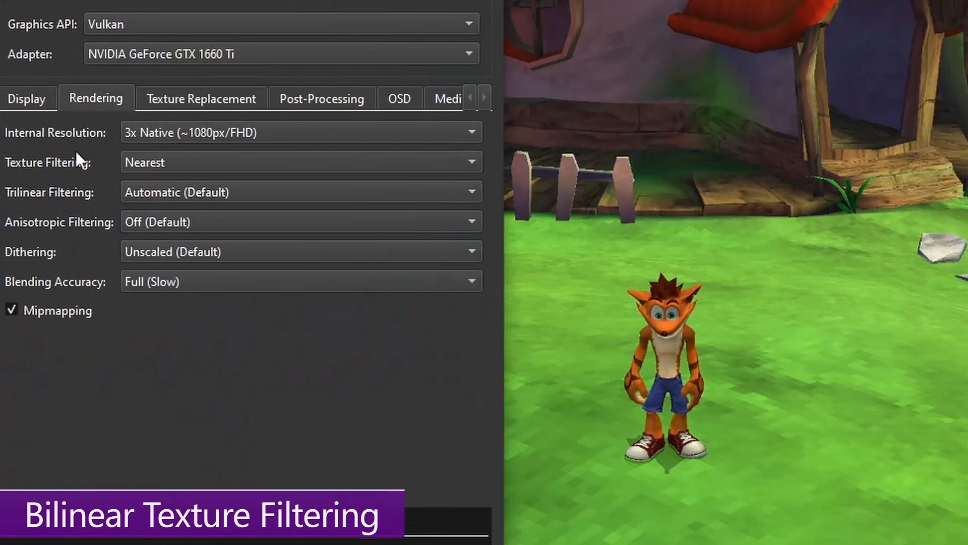
pyautogui.click(163, 165)
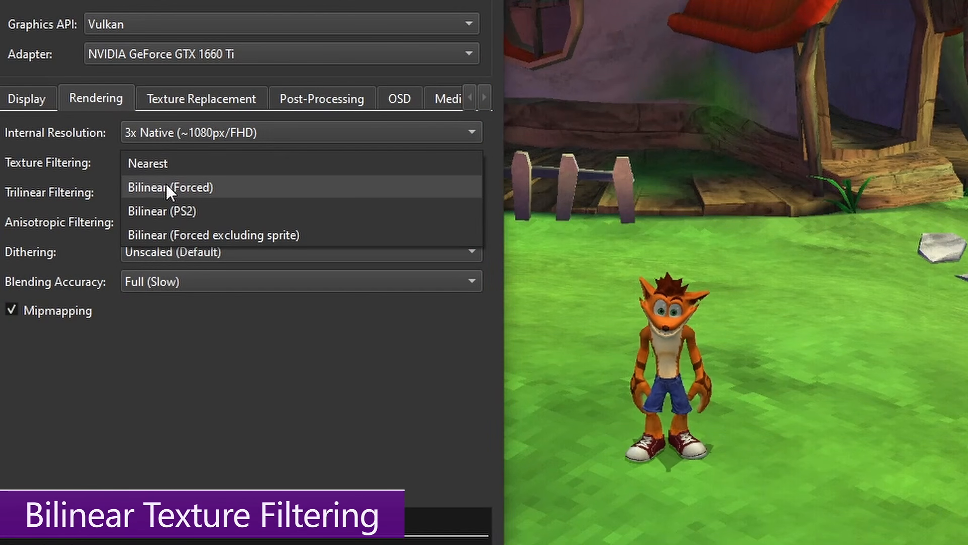
pyautogui.click(169, 187)
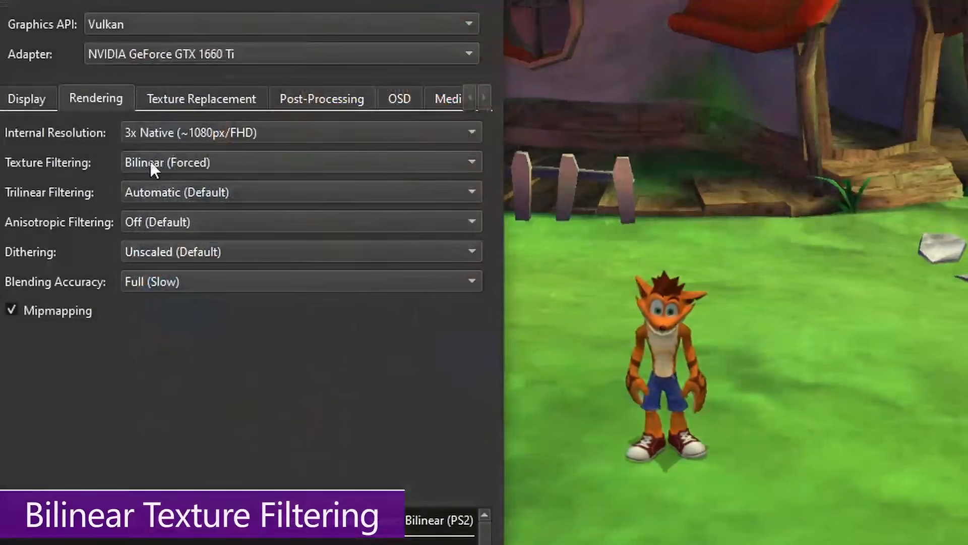
pyautogui.click(166, 162)
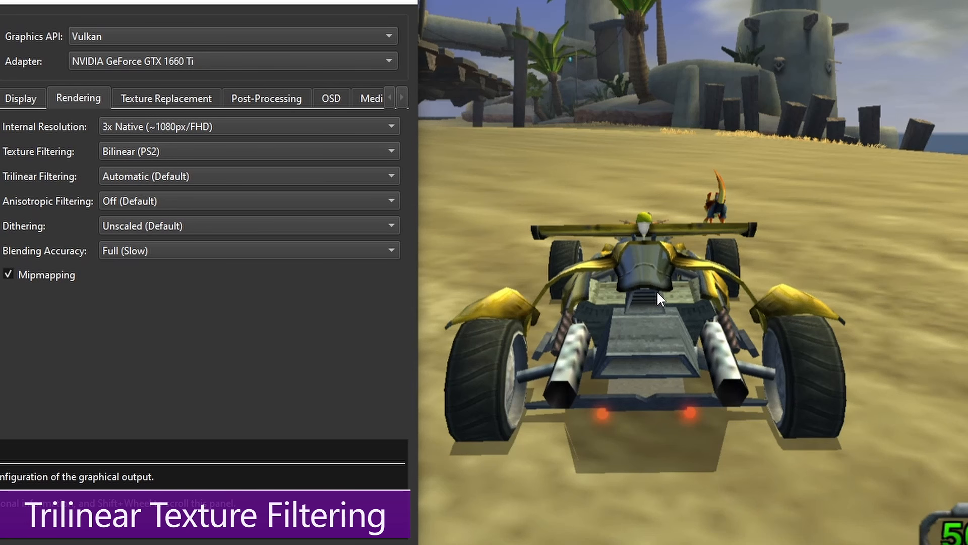
# Try trilinear filtering at Off (None) in the game, then restore Automatic (Default)
pyautogui.click(132, 175)
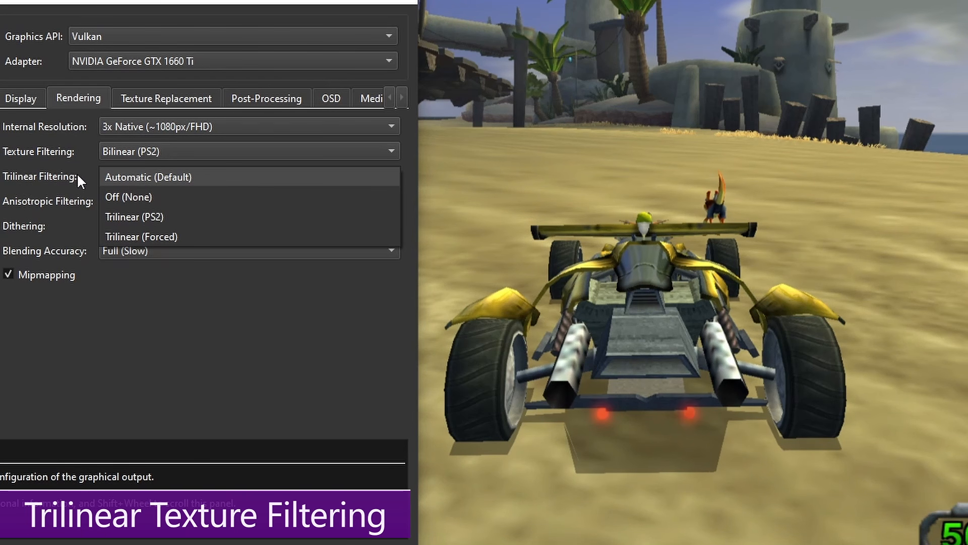
pyautogui.click(150, 193)
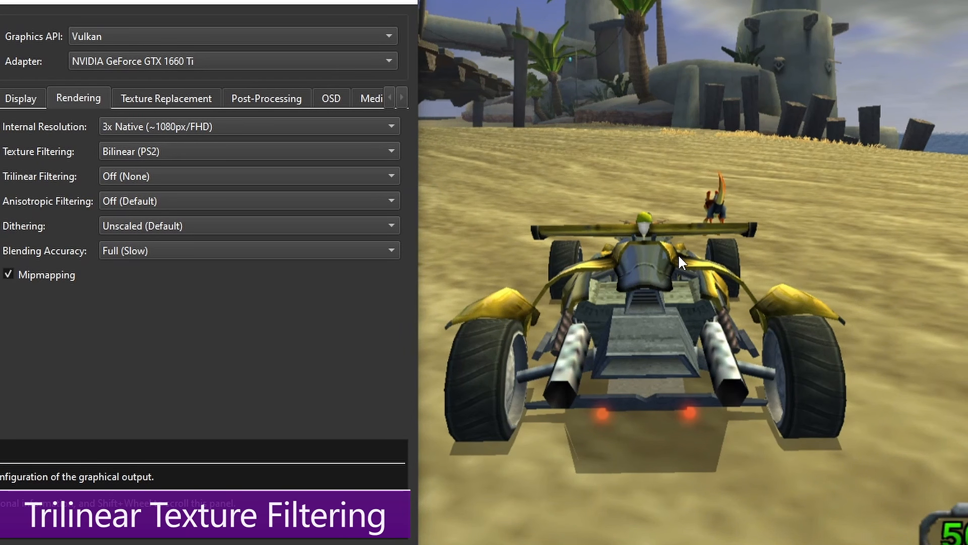
pyautogui.moveTo(168, 172)
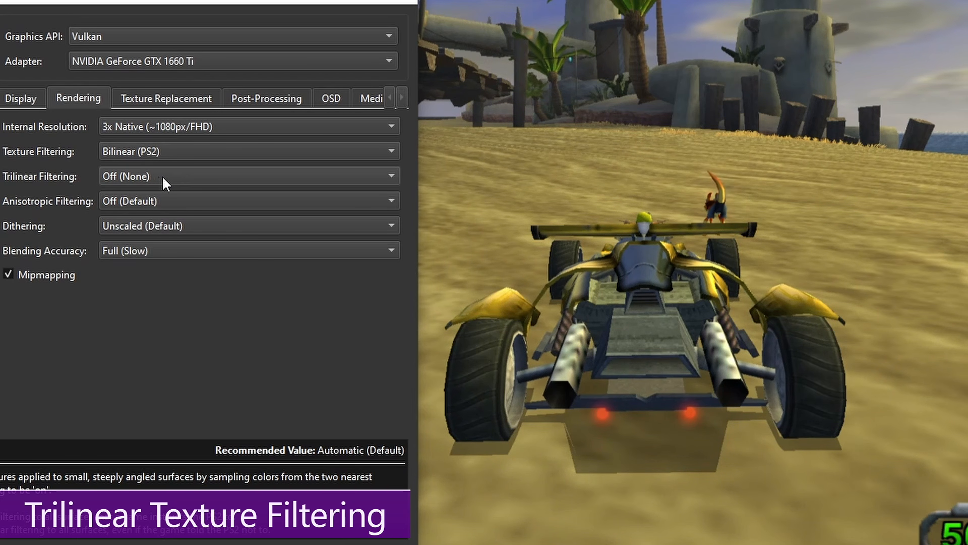
pyautogui.scroll(1, 159, 176)
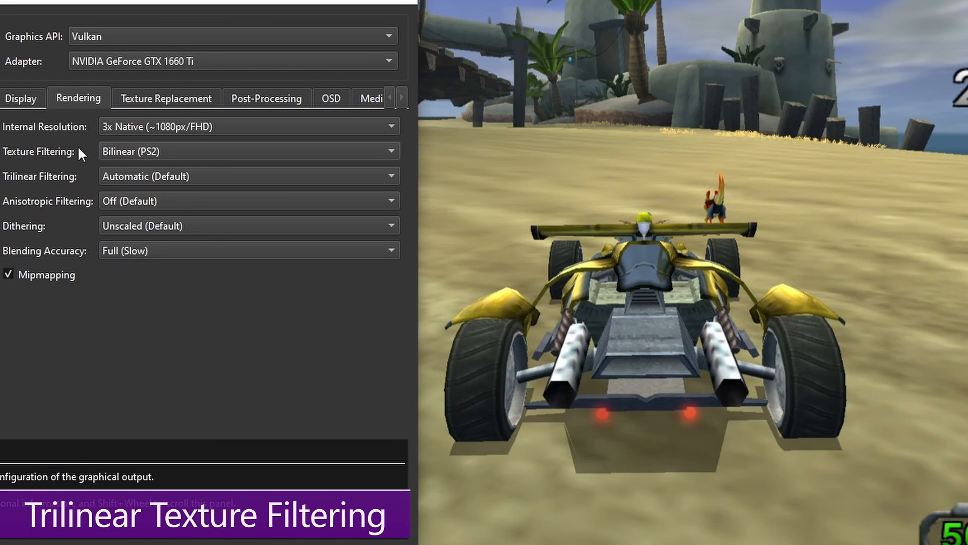
# Try Nearest texture filtering combined with trilinear filtering at Off (None) on the racing scene
pyautogui.click(118, 150)
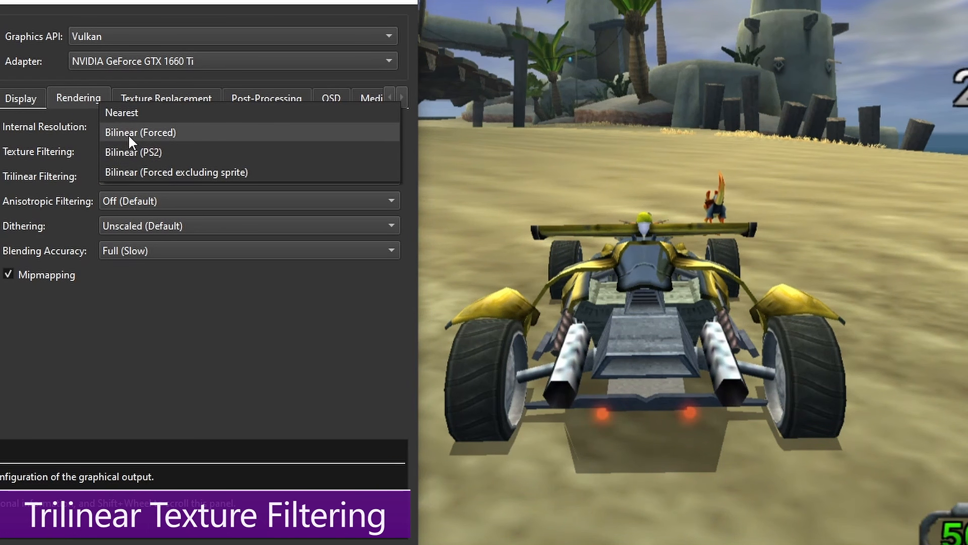
pyautogui.click(116, 113)
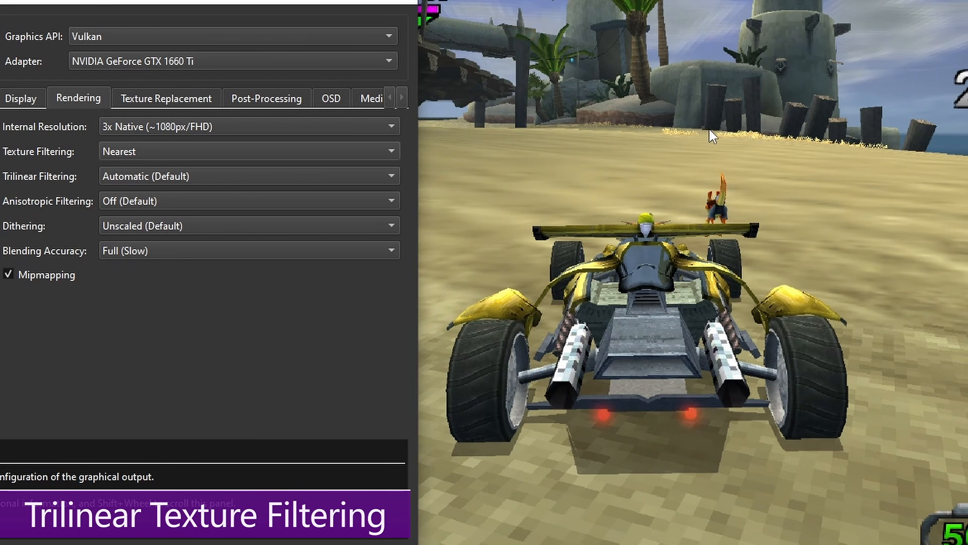
pyautogui.click(133, 176)
pyautogui.click(136, 193)
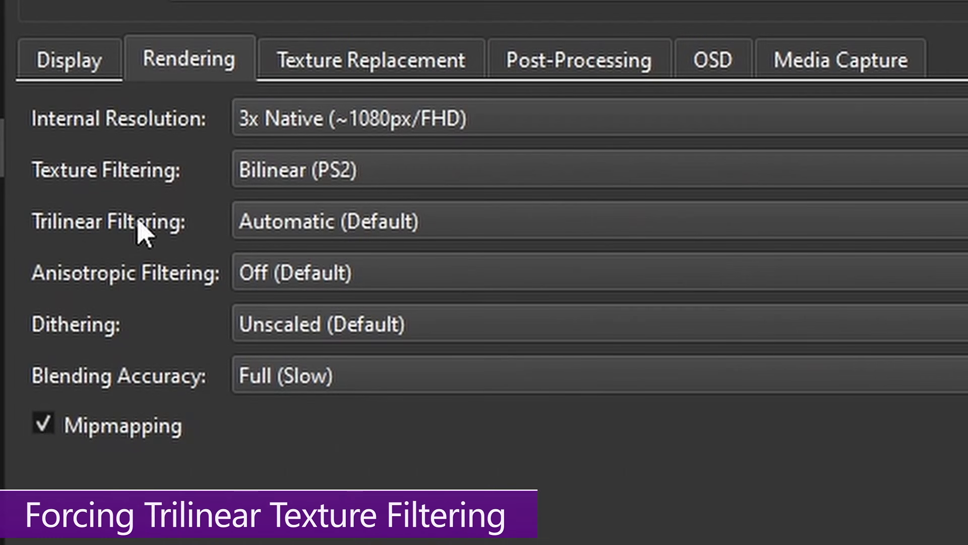
# Examine the available texture filtering options and leave the current choice in place
pyautogui.click(246, 180)
pyautogui.click(189, 174)
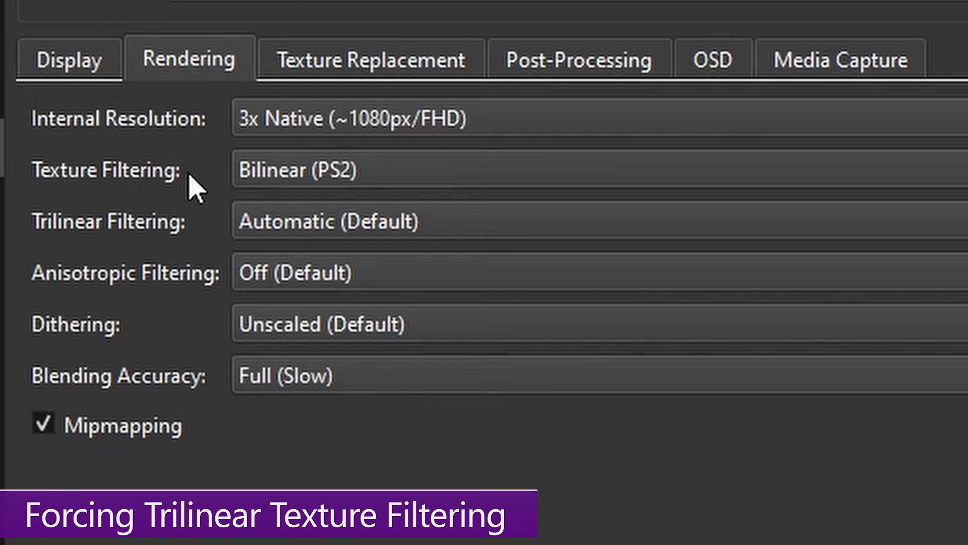
pyautogui.click(277, 178)
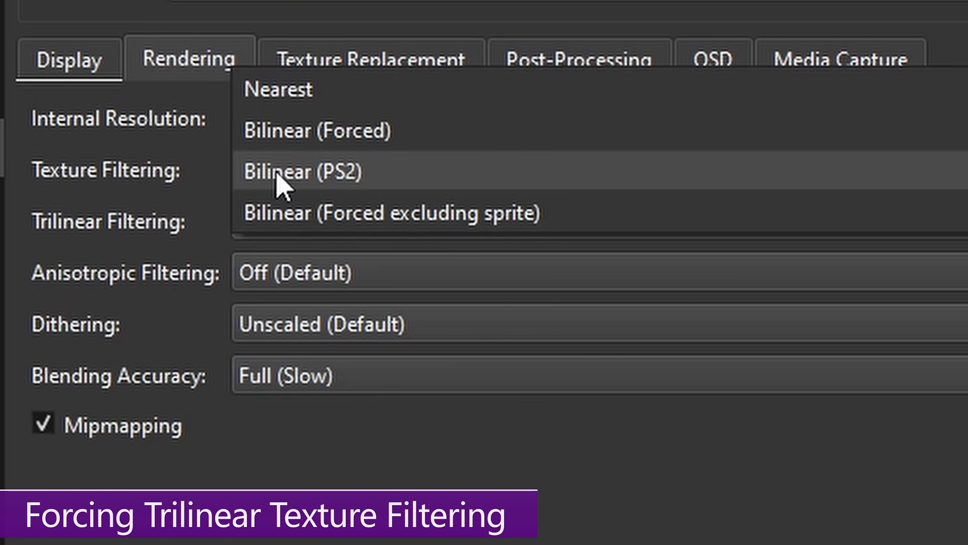
pyautogui.click(151, 175)
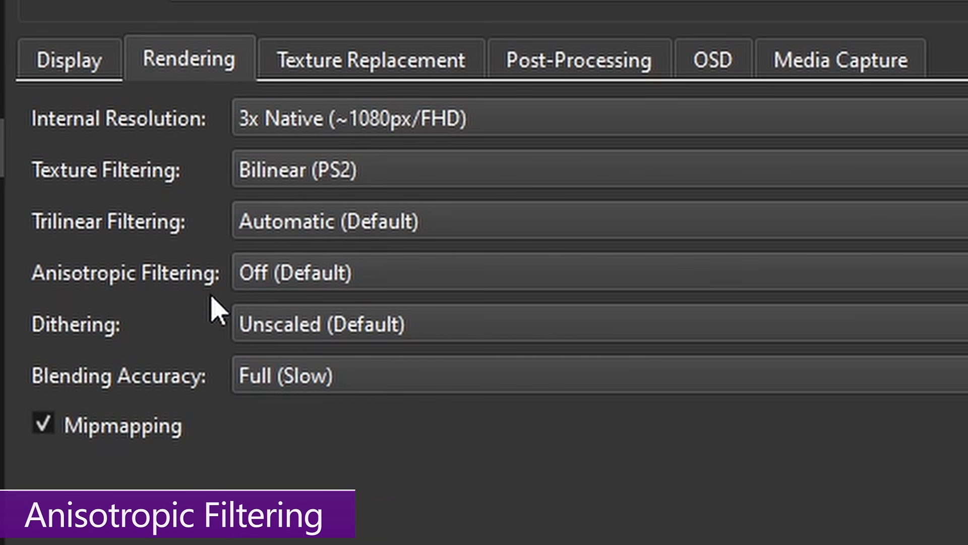
# Set the anisotropic filtering to 16x in the rendering settings
pyautogui.click(248, 285)
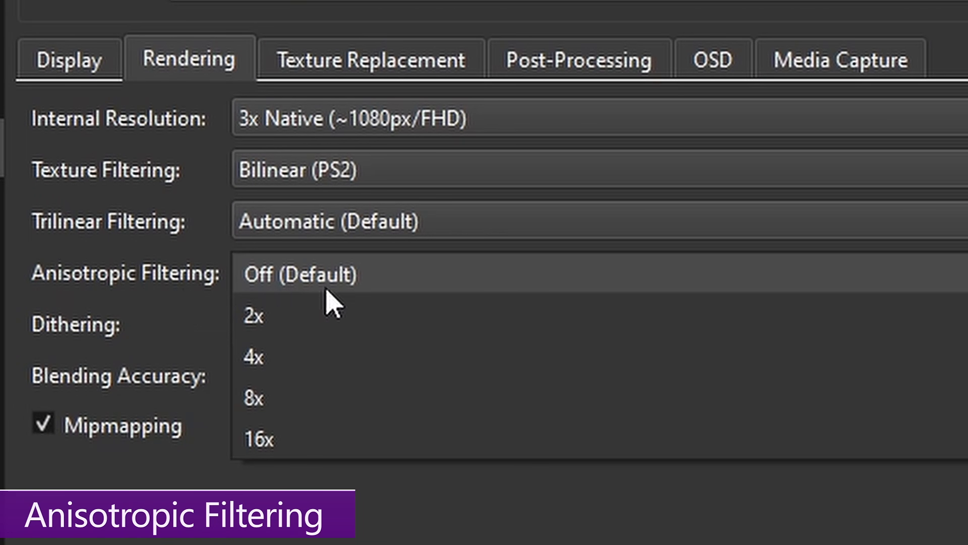
pyautogui.click(270, 446)
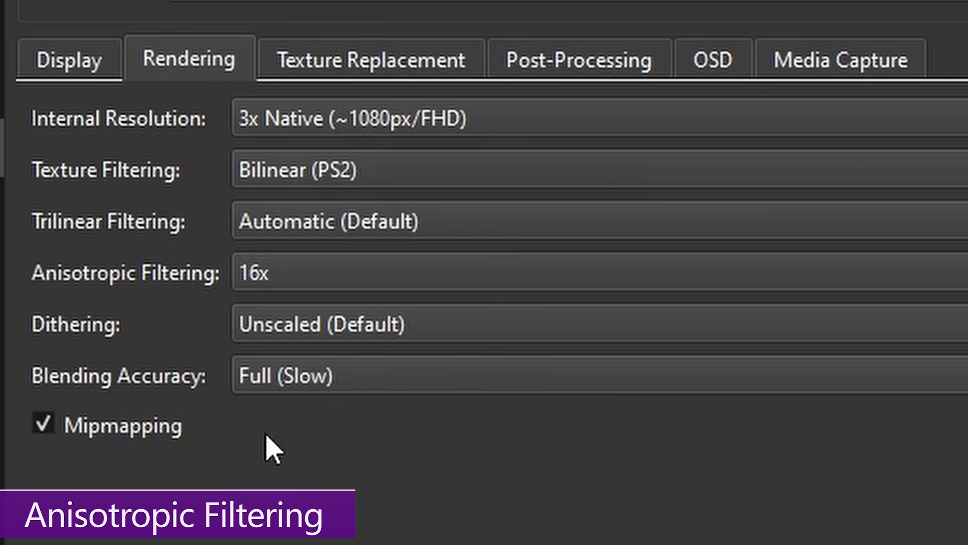
# Review the dithering options and keep Unscaled (Default) selected
pyautogui.click(318, 336)
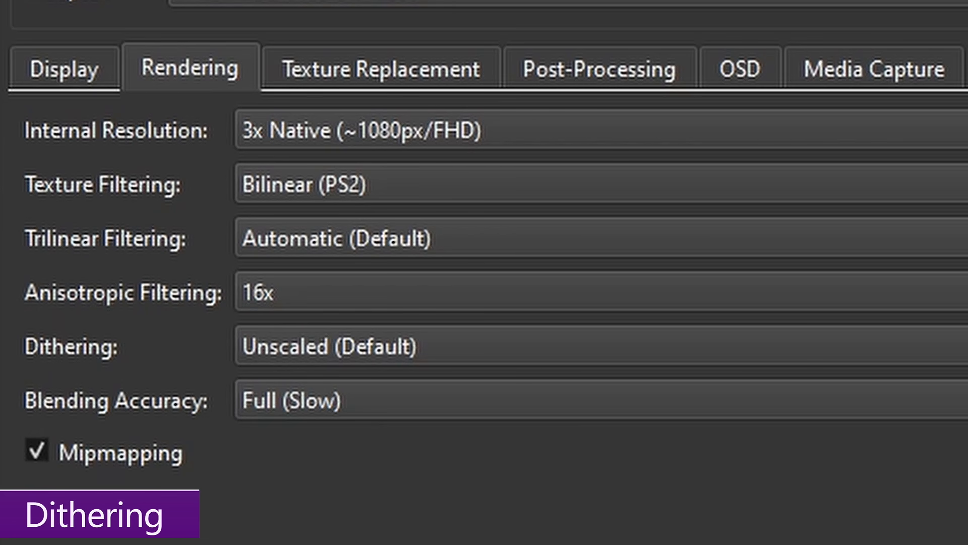
pyautogui.click(309, 350)
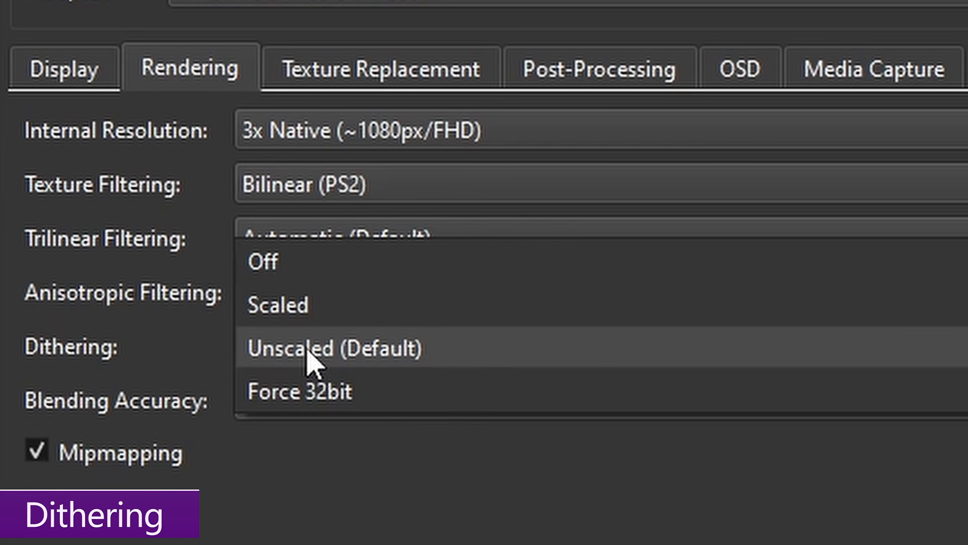
pyautogui.click(307, 351)
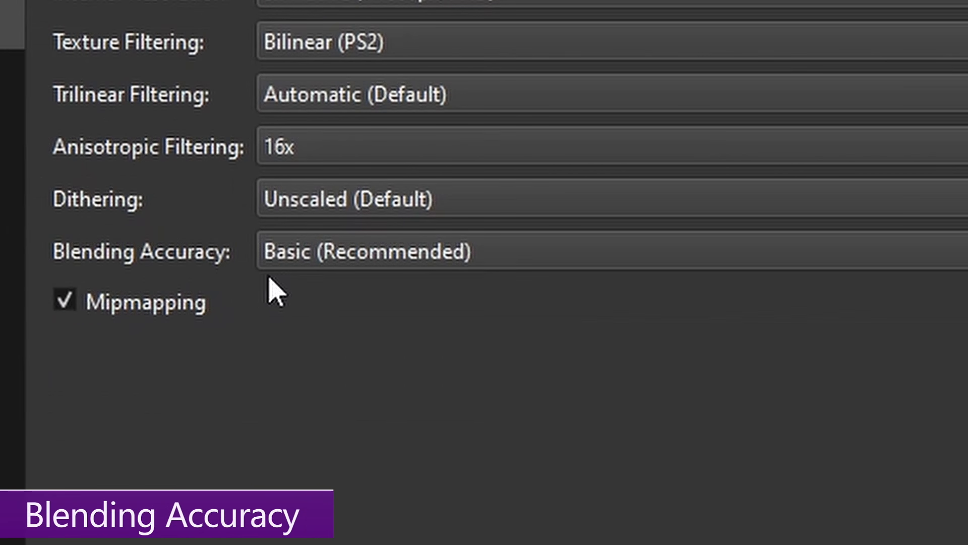
# Compare Basic (Recommended) and Full (Slow) blending accuracy on the snowboarding scene, leaving it at Full (Slow)
pyautogui.click(323, 272)
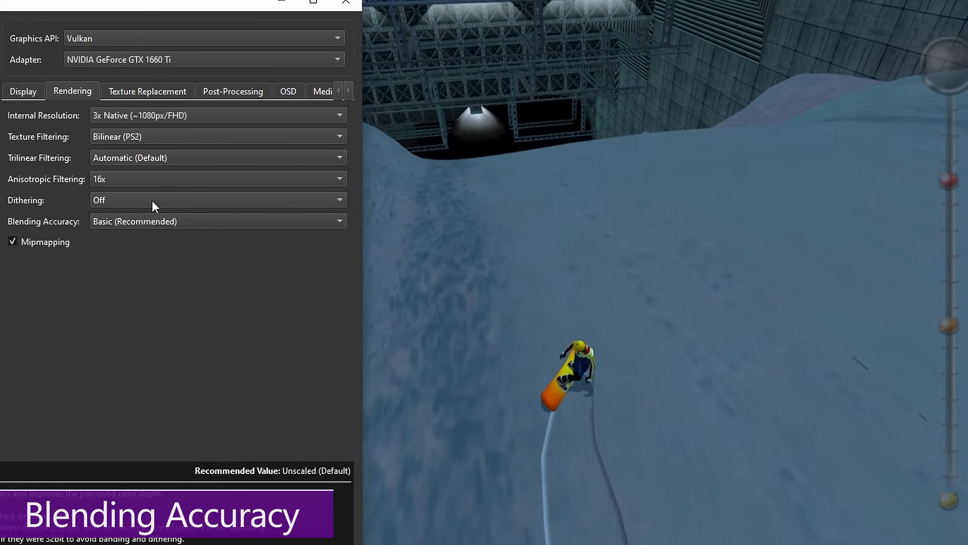
pyautogui.click(401, 240)
pyautogui.click(413, 374)
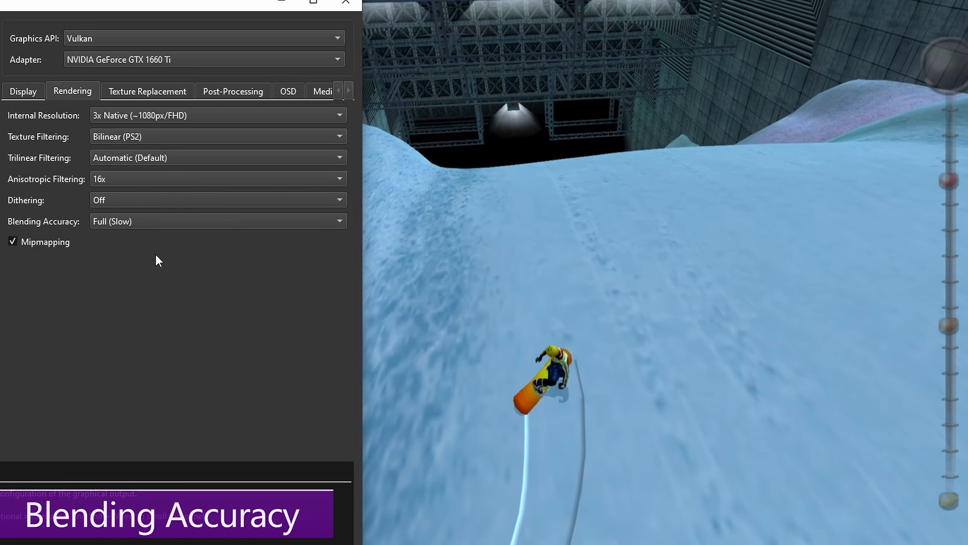
pyautogui.click(145, 222)
pyautogui.click(144, 175)
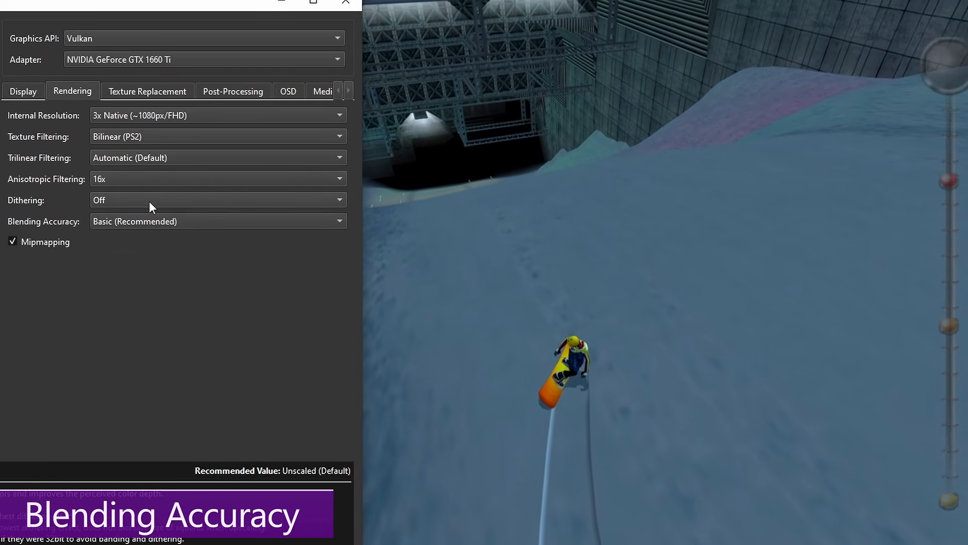
pyautogui.click(147, 220)
pyautogui.click(145, 273)
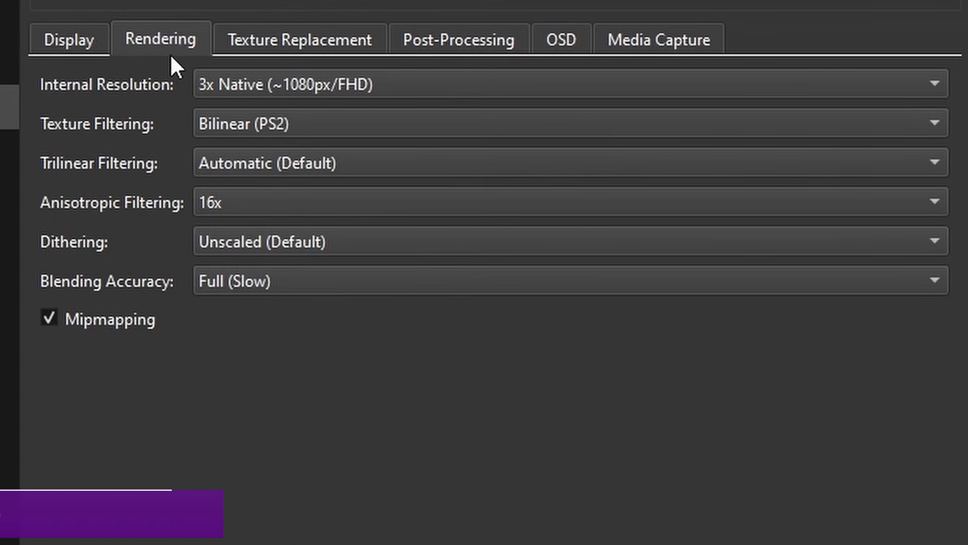
# Open the display settings and review the fullscreen mode options, keeping Borderless Fullscreen
pyautogui.click(76, 40)
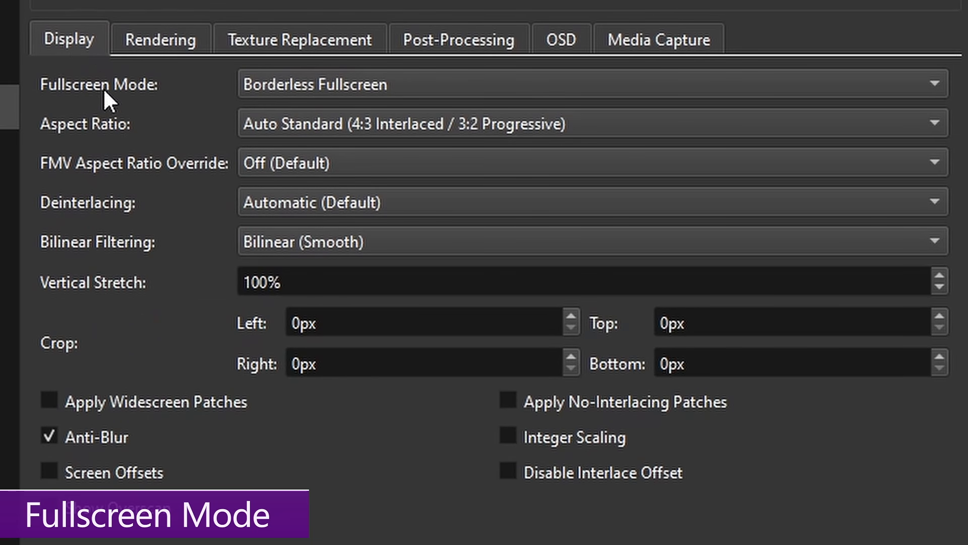
pyautogui.click(330, 80)
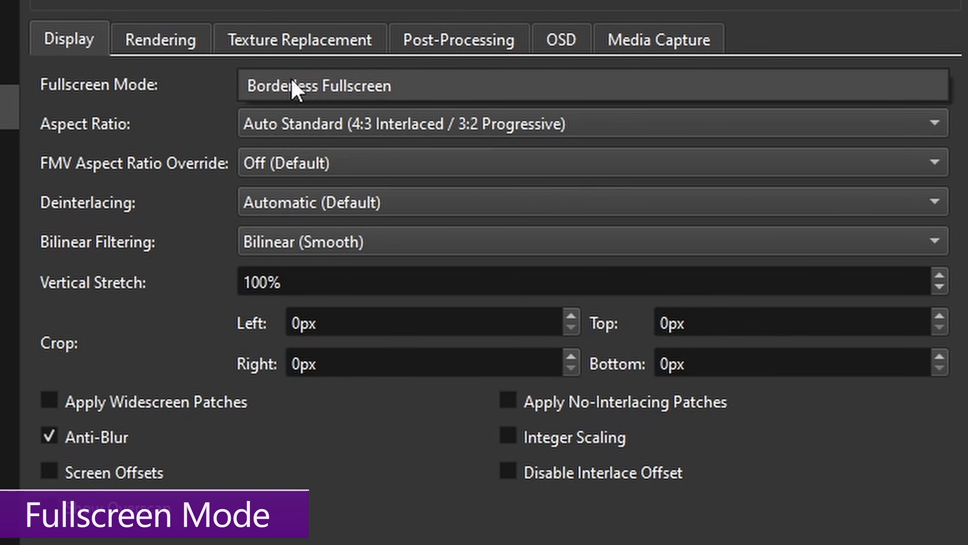
pyautogui.click(170, 82)
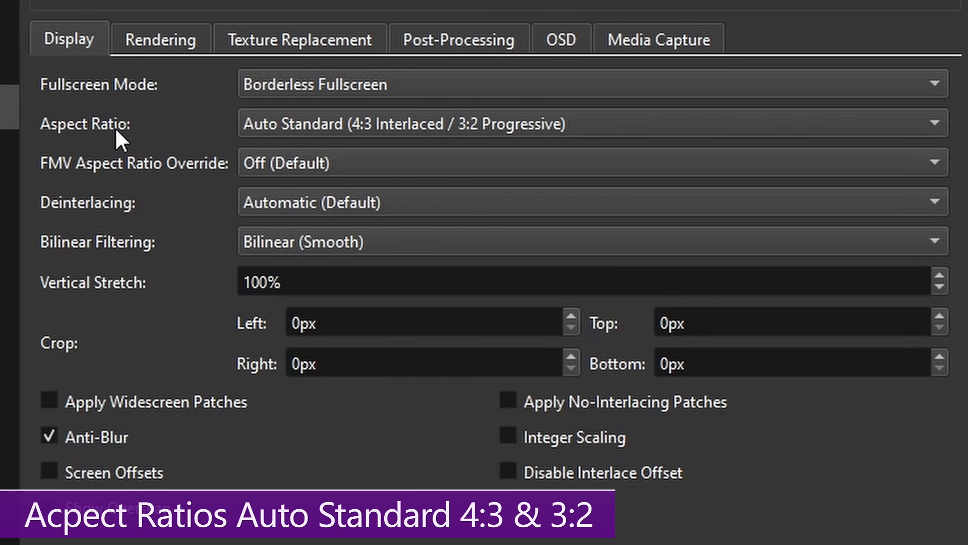
# Open the aspect ratio choices and toggle the 16:9 option in Cold Fear's own settings
pyautogui.click(273, 127)
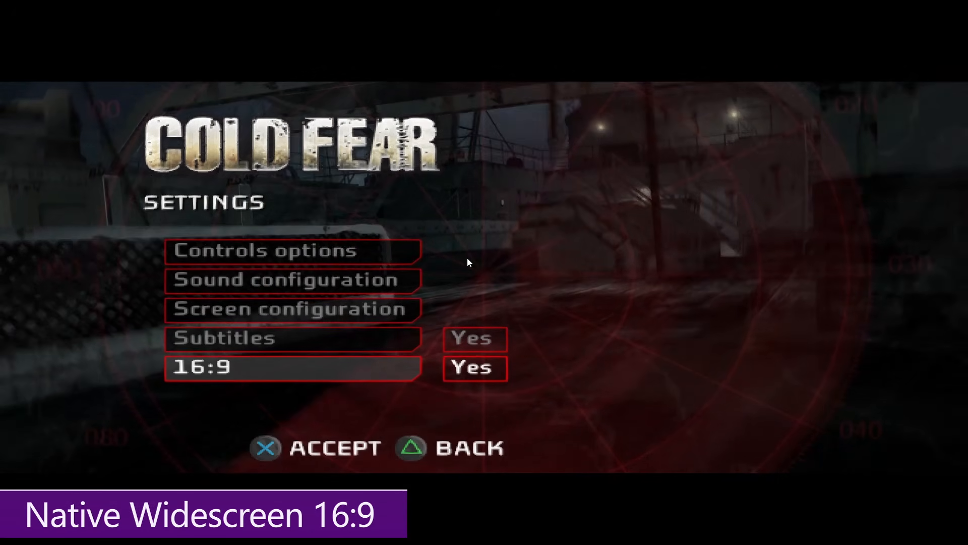
pyautogui.press('Right')
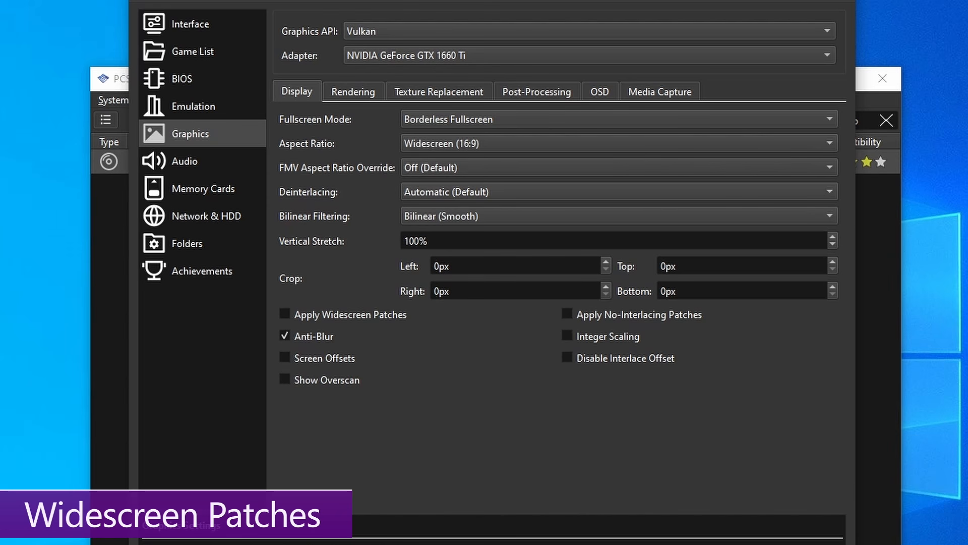
# Inspect the patches in the game properties of Metal Gear Solid 2 - Sons of Liberty, then return to the graphics settings
pyautogui.click(874, 277)
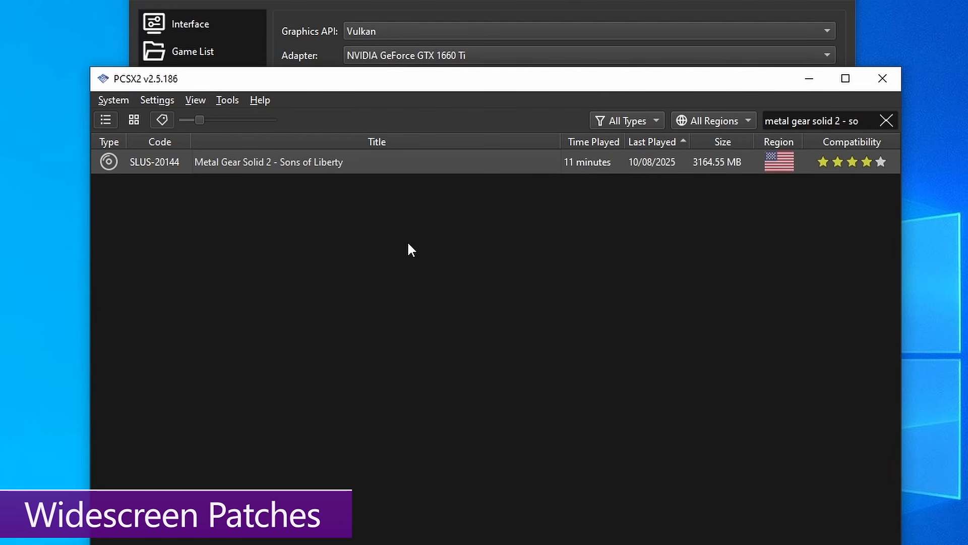
pyautogui.rightClick(421, 162)
pyautogui.click(464, 159)
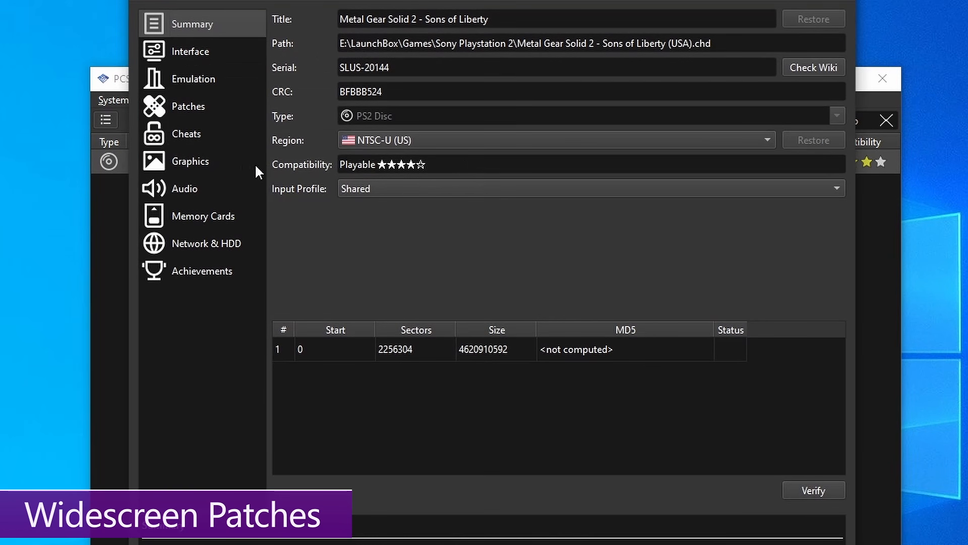
pyautogui.click(188, 110)
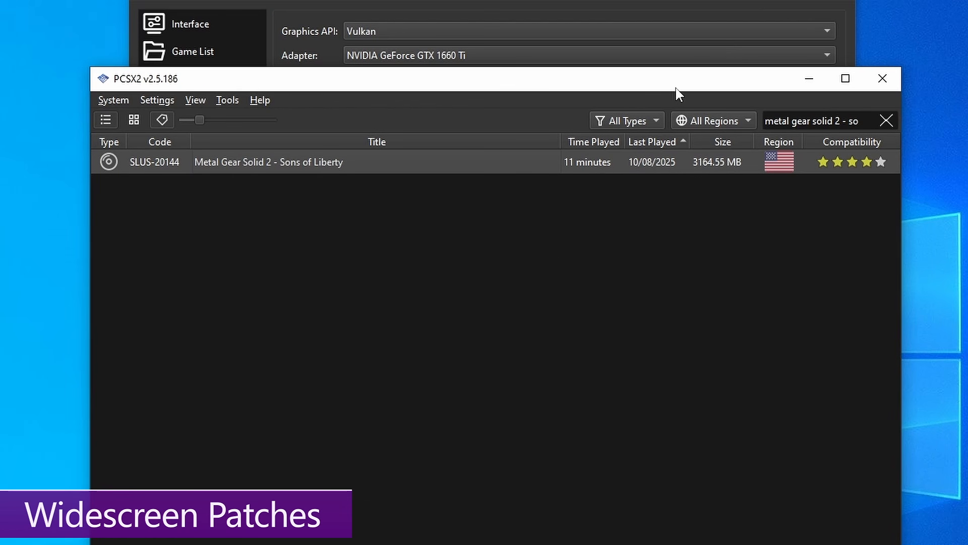
pyautogui.click(809, 81)
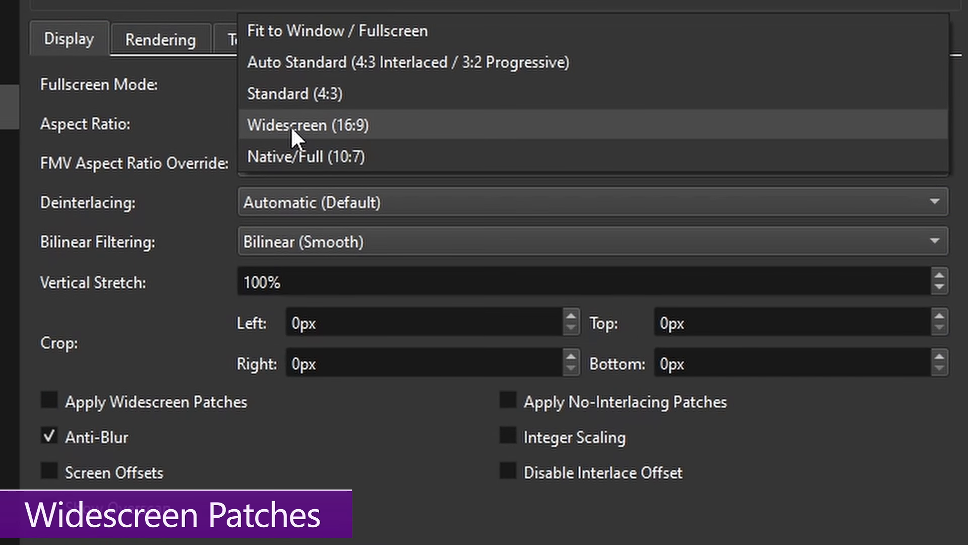
# Keep the aspect ratio at Widescreen (16:9) and open the FMV aspect ratio override choices
pyautogui.click(245, 127)
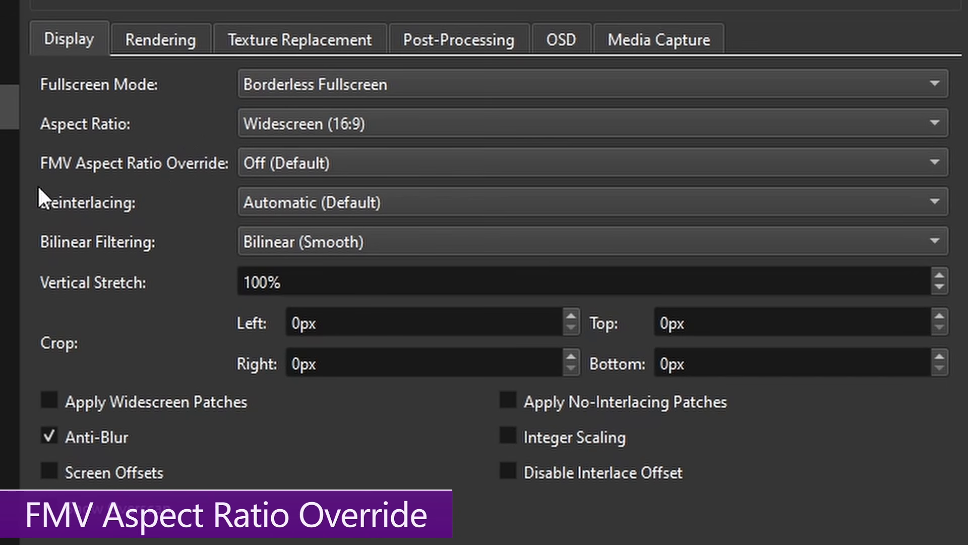
pyautogui.click(277, 161)
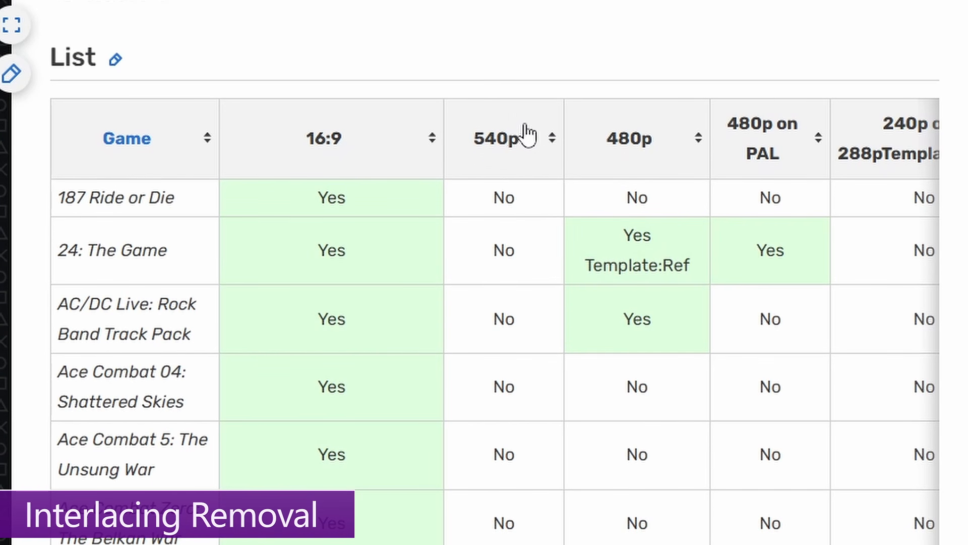
# Look through the web page's list of games for 16:9, 540p and 480p support
pyautogui.scroll(-20, 645, 157)
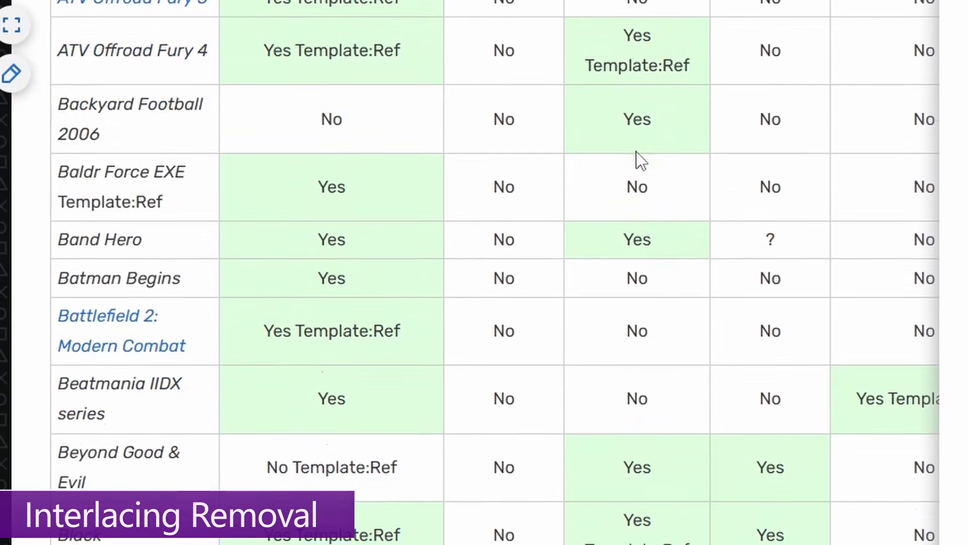
pyautogui.scroll(-20, 637, 158)
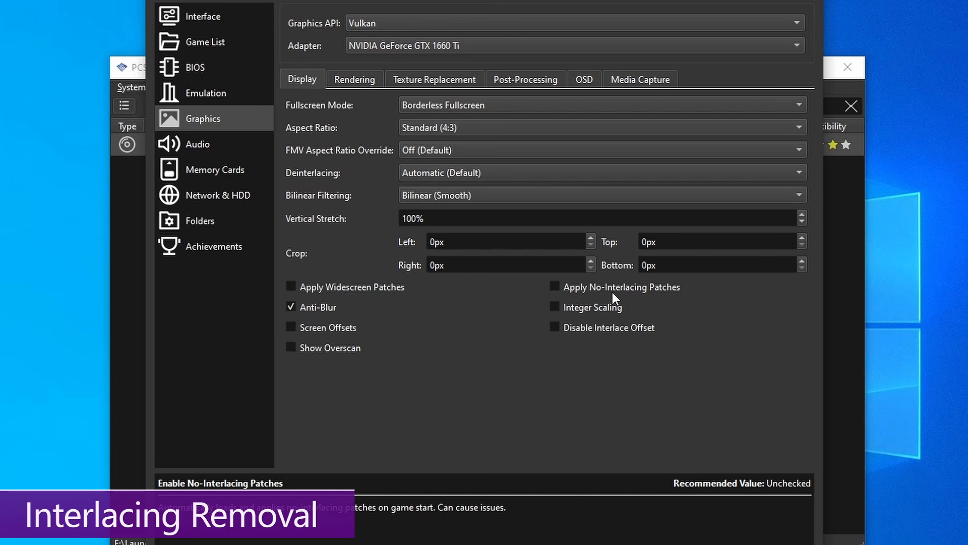
# Inspect the patches in Devil May Cry's game properties, then return to the graphics settings
pyautogui.click(840, 282)
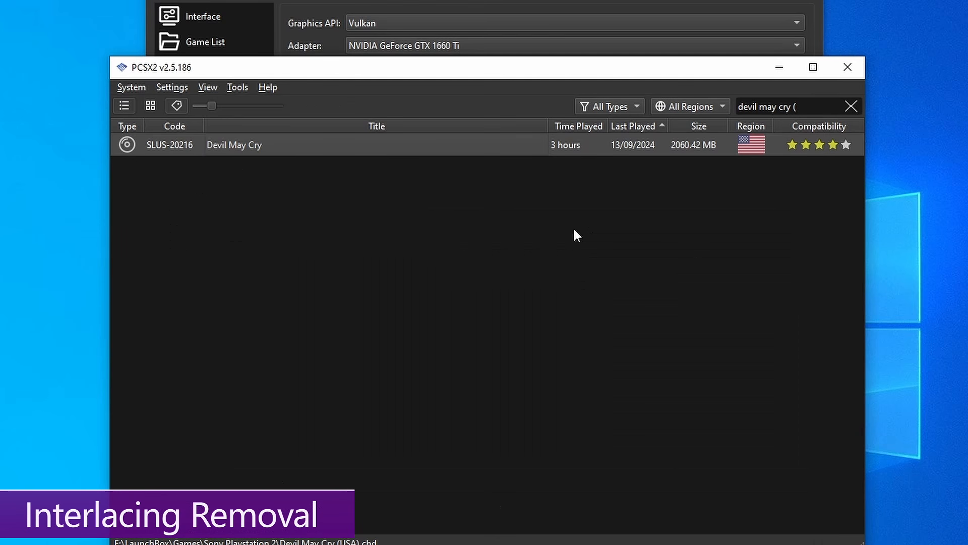
pyautogui.rightClick(419, 142)
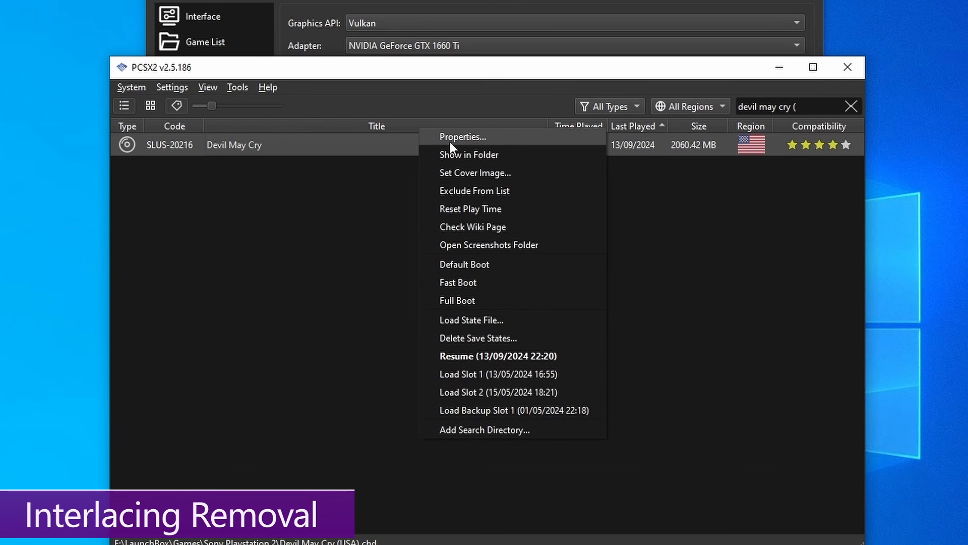
pyautogui.click(449, 141)
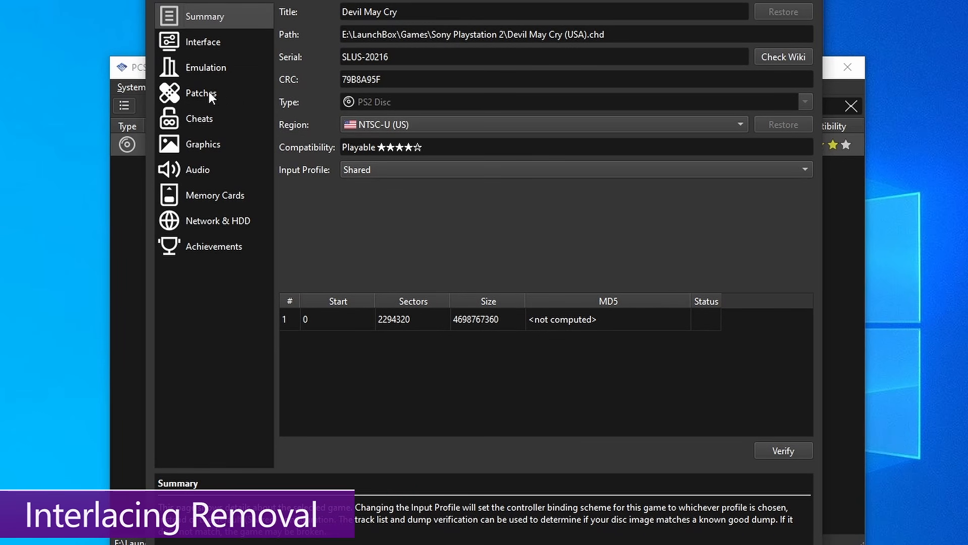
pyautogui.click(210, 95)
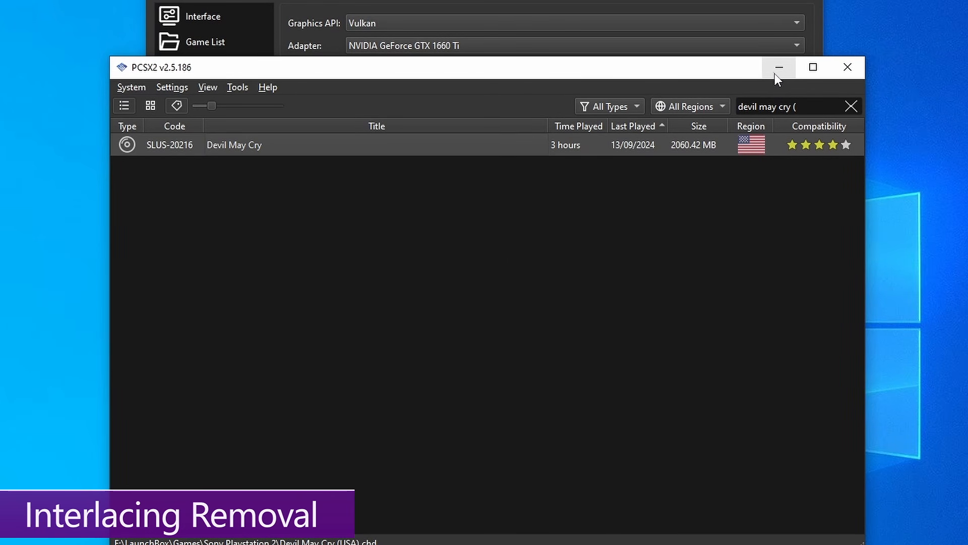
pyautogui.click(779, 68)
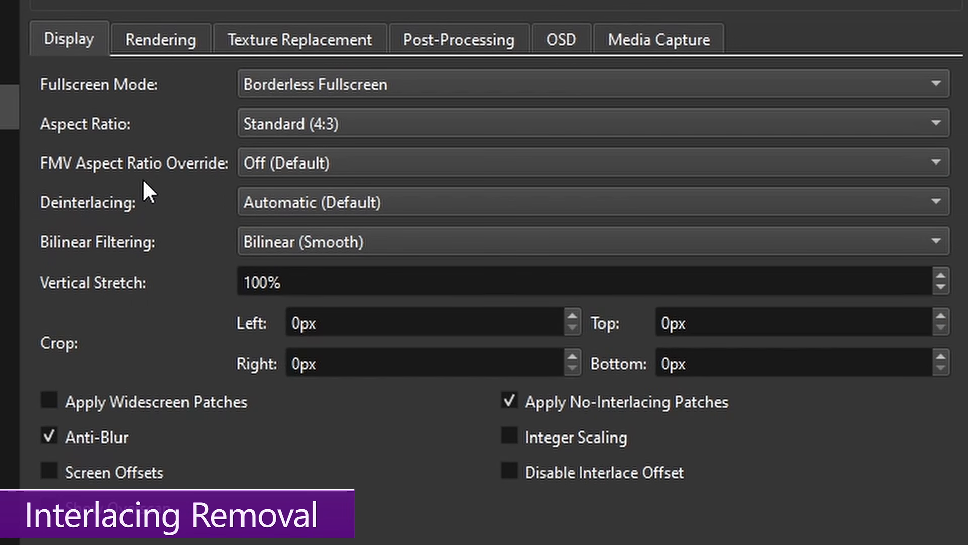
# Open the deinterlacing choices and cycle through the deinterlace modes in the running game to compare them
pyautogui.click(281, 204)
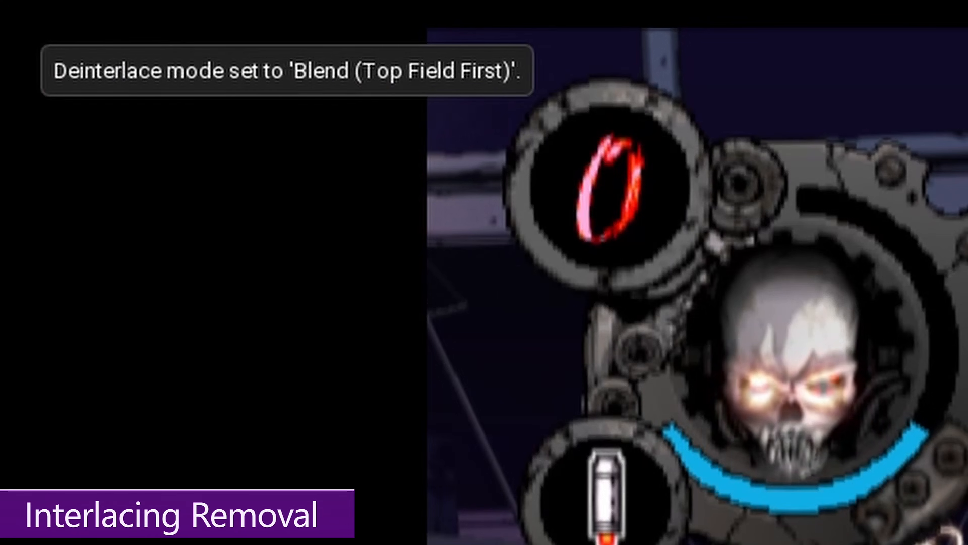
pyautogui.press('F7')
pyautogui.press('F7')
pyautogui.press('F7')
pyautogui.press('F7')
pyautogui.press('F7')
pyautogui.press('F7')
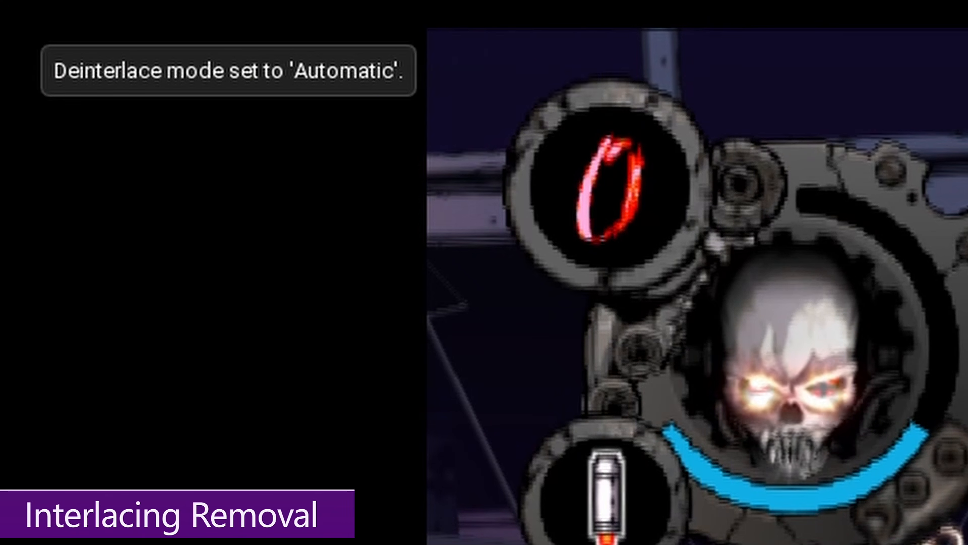
pyautogui.press('F7')
pyautogui.press('F7')
pyautogui.press('F7')
pyautogui.press('F7')
pyautogui.press('F7')
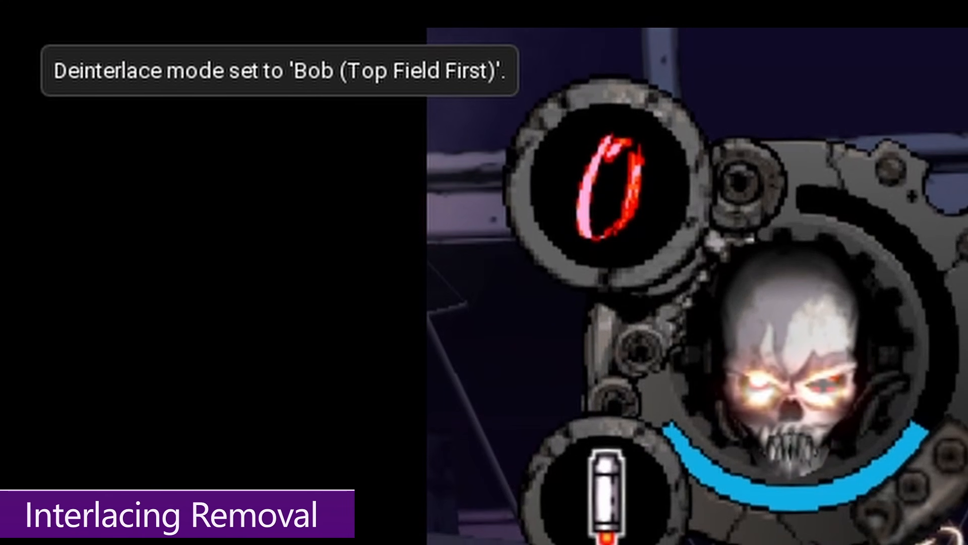
pyautogui.press('F7')
pyautogui.press('F7')
pyautogui.press('F7')
pyautogui.press('F7')
pyautogui.press('F7')
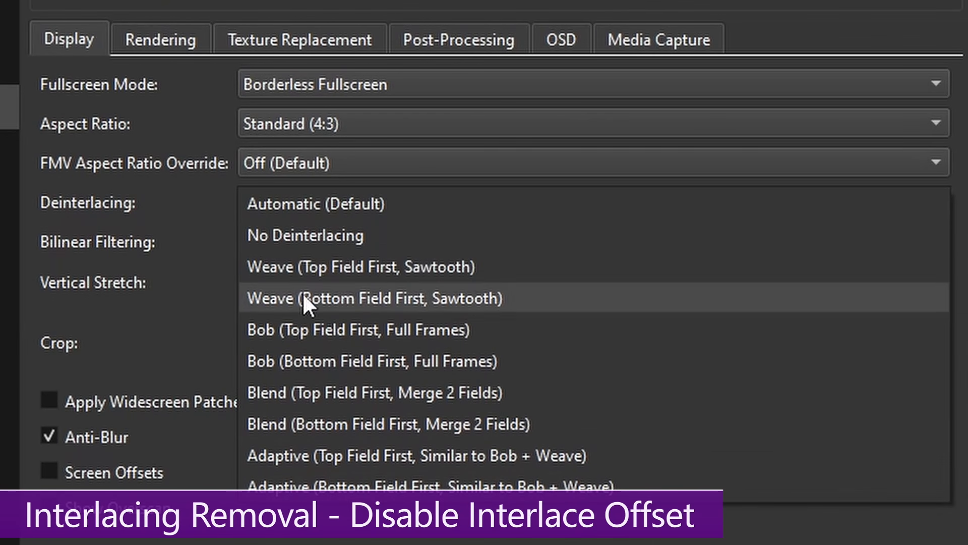
# Set the deinterlacing to Automatic (Default) and try the Disable Interlace Offset option
pyautogui.click(304, 207)
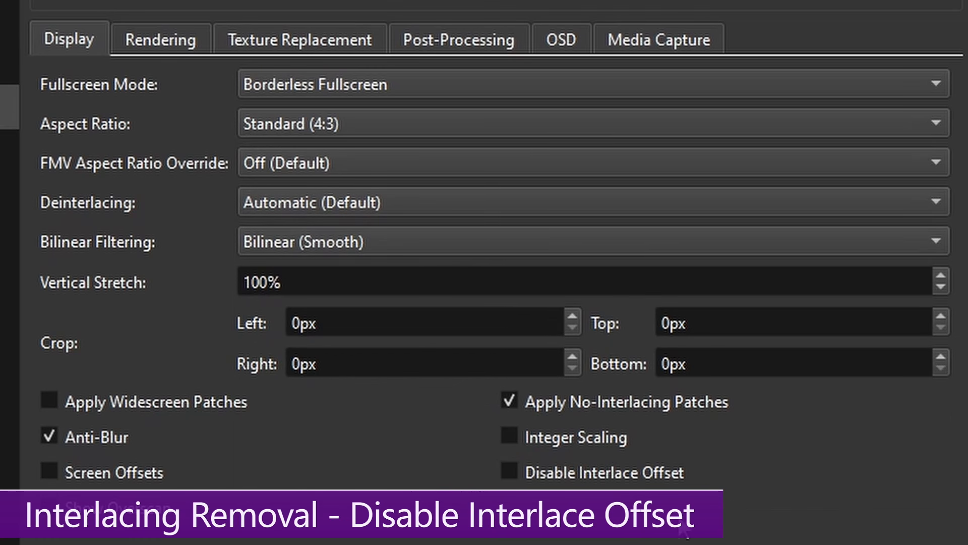
pyautogui.click(556, 473)
pyautogui.click(294, 212)
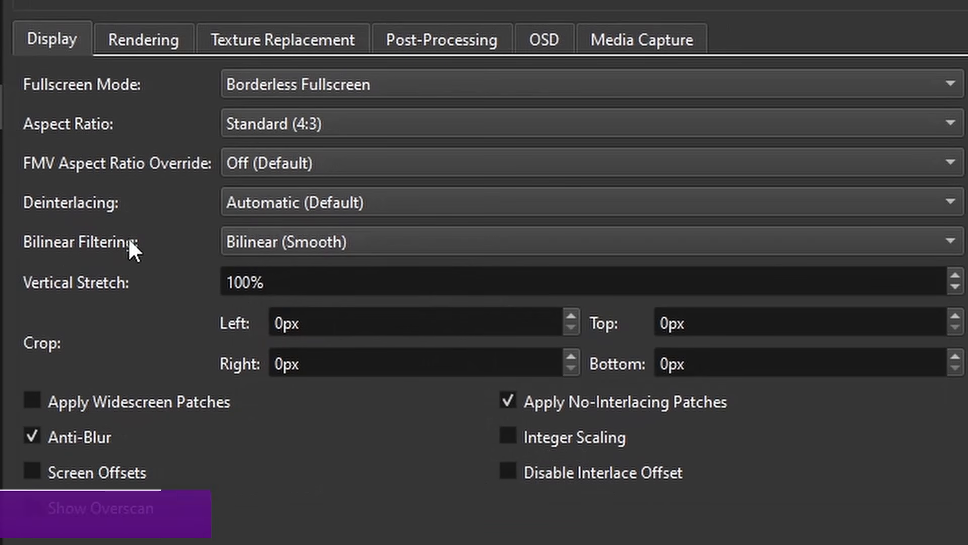
# Check the texture filtering choices, keep Bilinear (PS2), and open the display's bilinear filtering choices
pyautogui.click(136, 45)
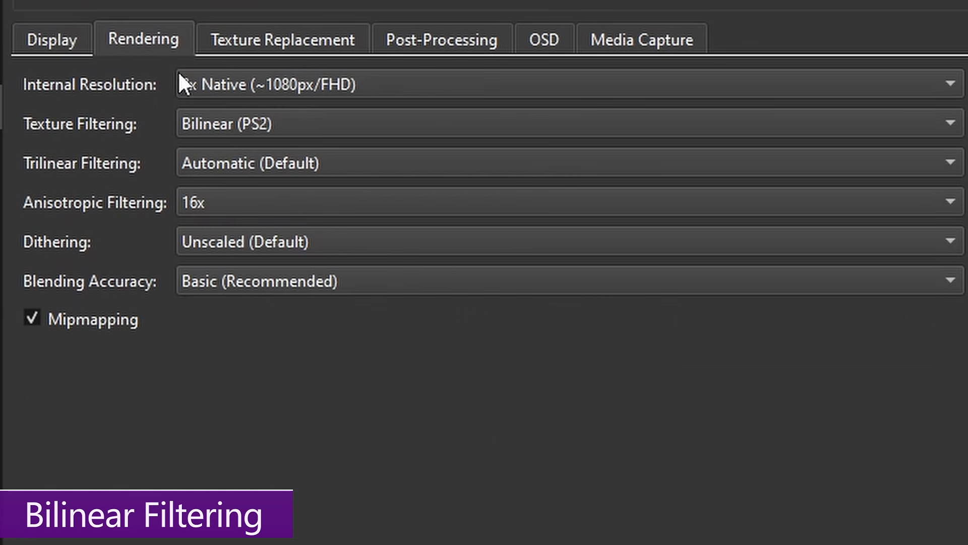
pyautogui.click(203, 126)
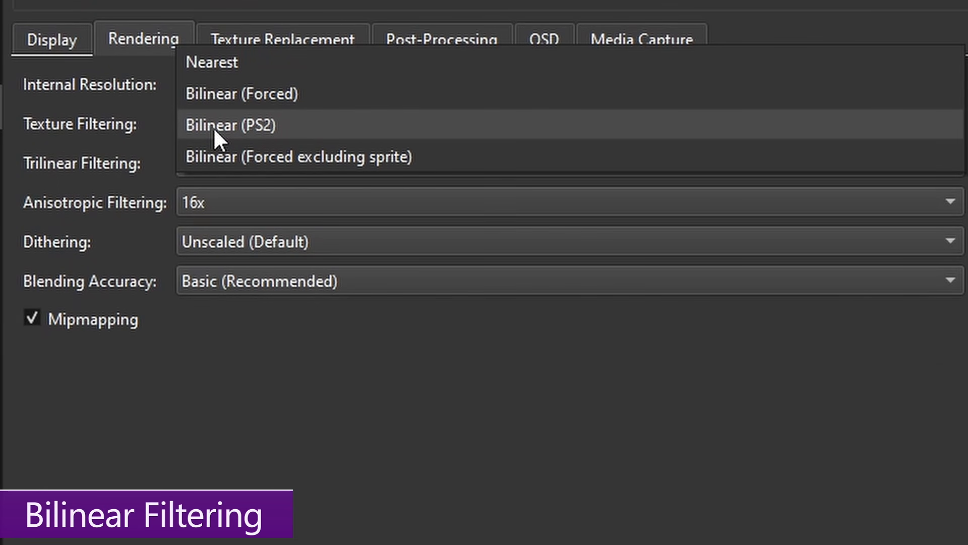
pyautogui.click(217, 128)
pyautogui.click(52, 40)
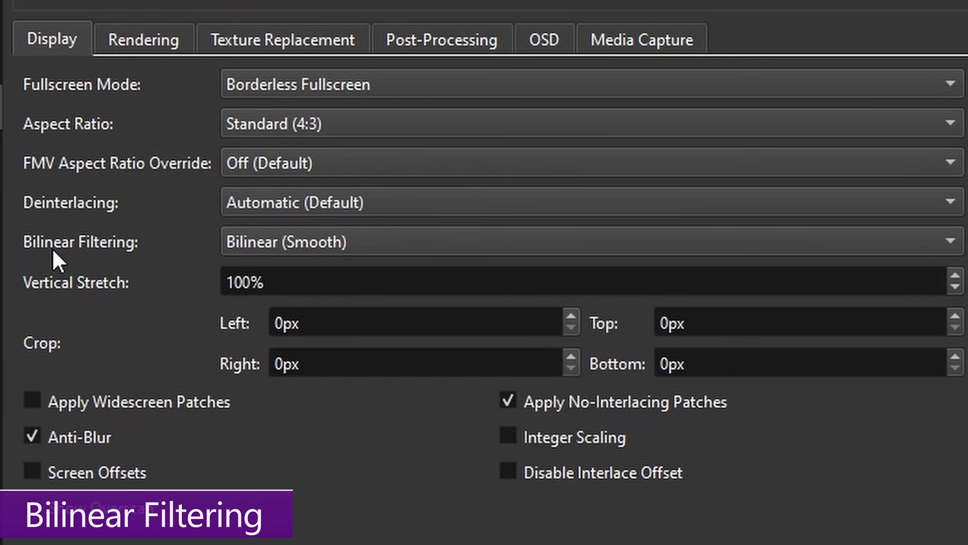
pyautogui.click(264, 243)
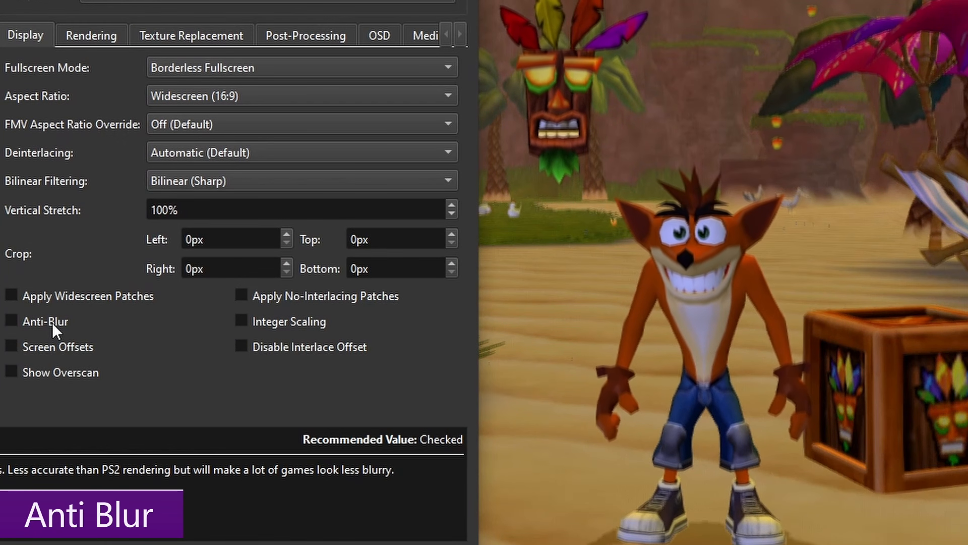
# Try Anti-Blur in the running Crash Bandicoot game and switch it back off
pyautogui.click(53, 322)
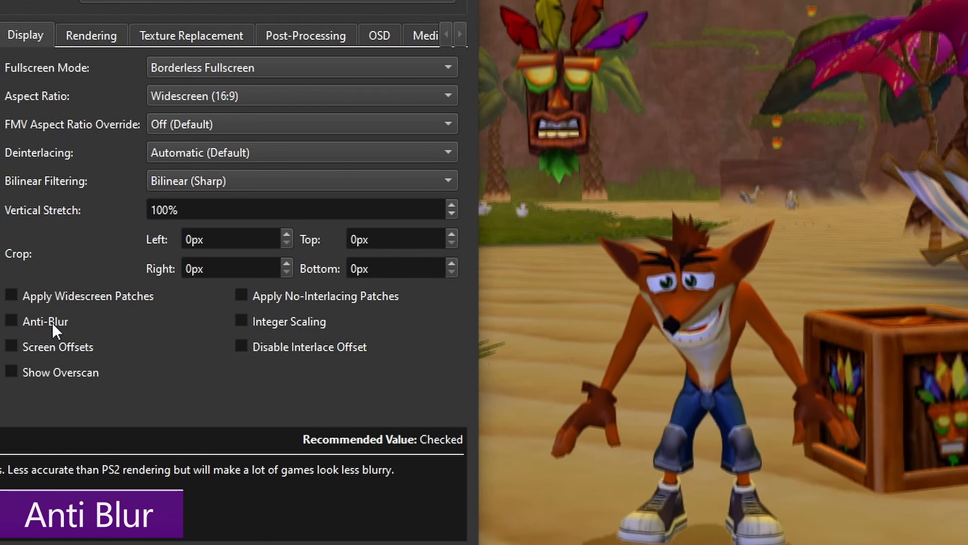
pyautogui.click(53, 322)
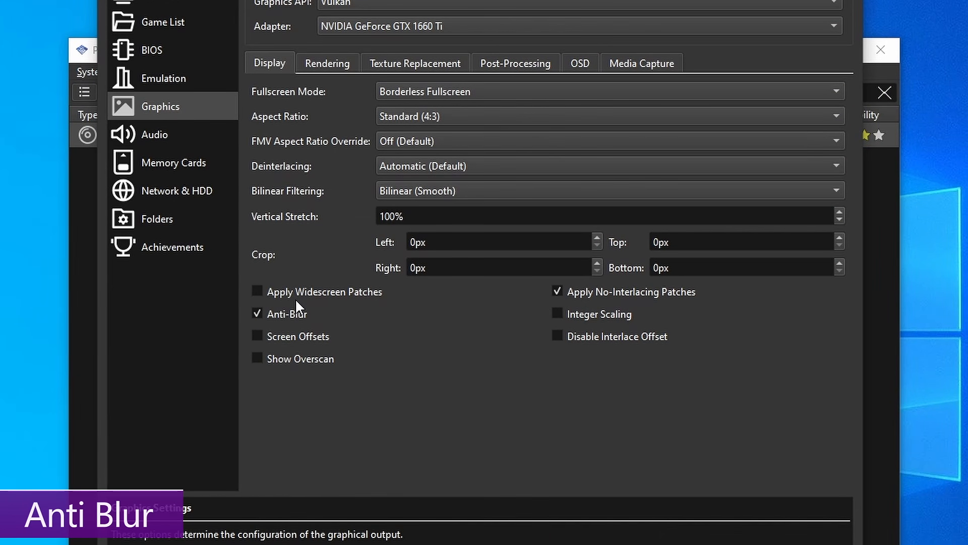
pyautogui.moveTo(313, 315)
# Return to the game list and open Devil May Cry's game properties to view its per-game settings
pyautogui.click(883, 337)
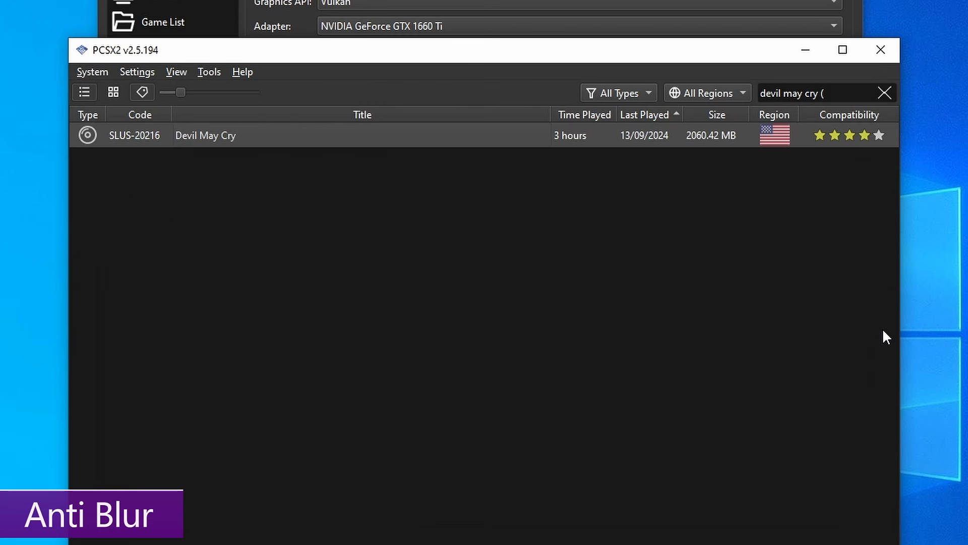
pyautogui.rightClick(425, 135)
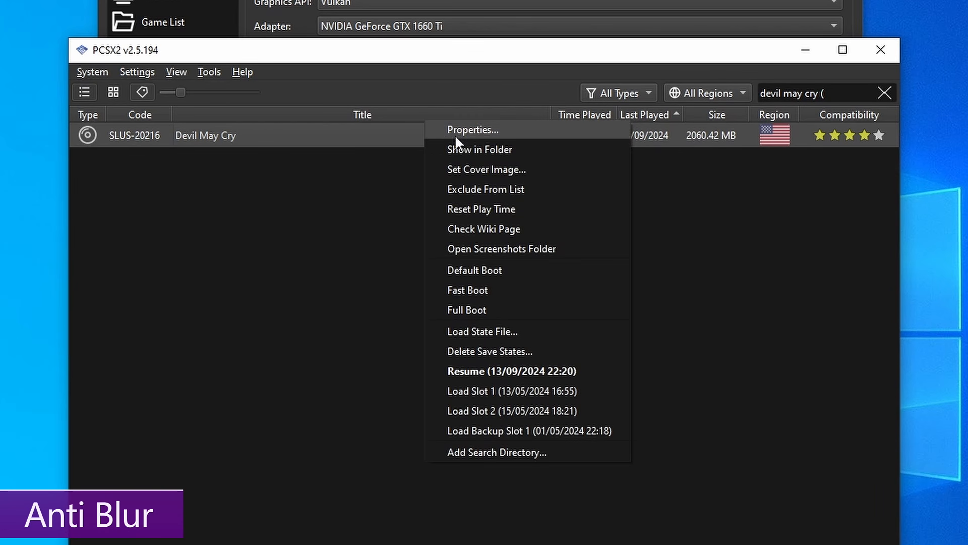
pyautogui.click(469, 133)
pyautogui.click(170, 82)
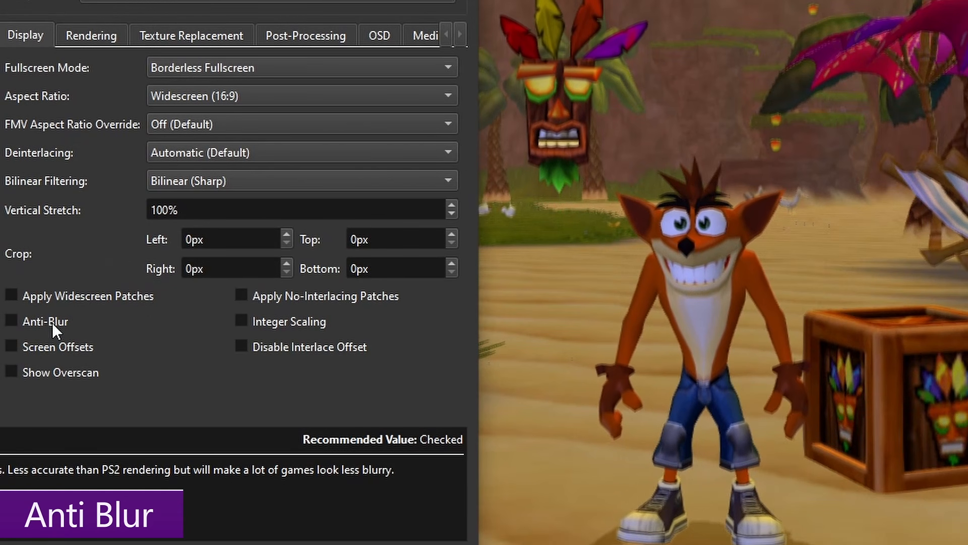
# Switch Anti-Blur on and off repeatedly to compare the game image, and leave it enabled
pyautogui.click(52, 322)
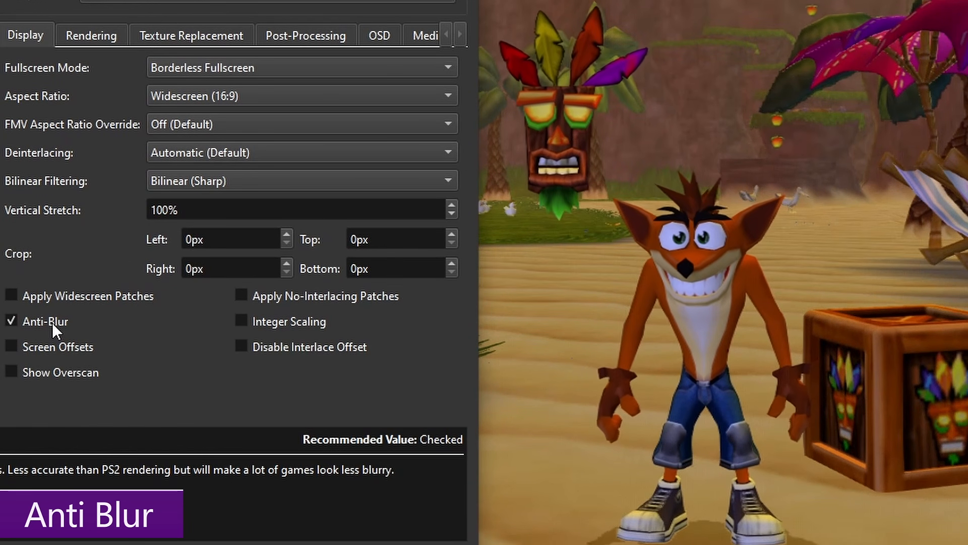
pyautogui.click(52, 322)
pyautogui.click(53, 322)
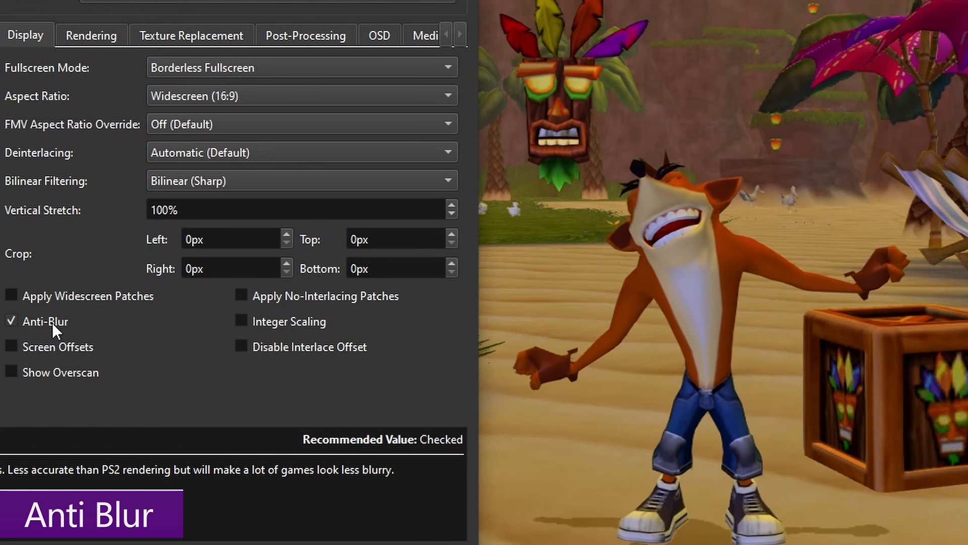
pyautogui.click(53, 322)
pyautogui.click(52, 323)
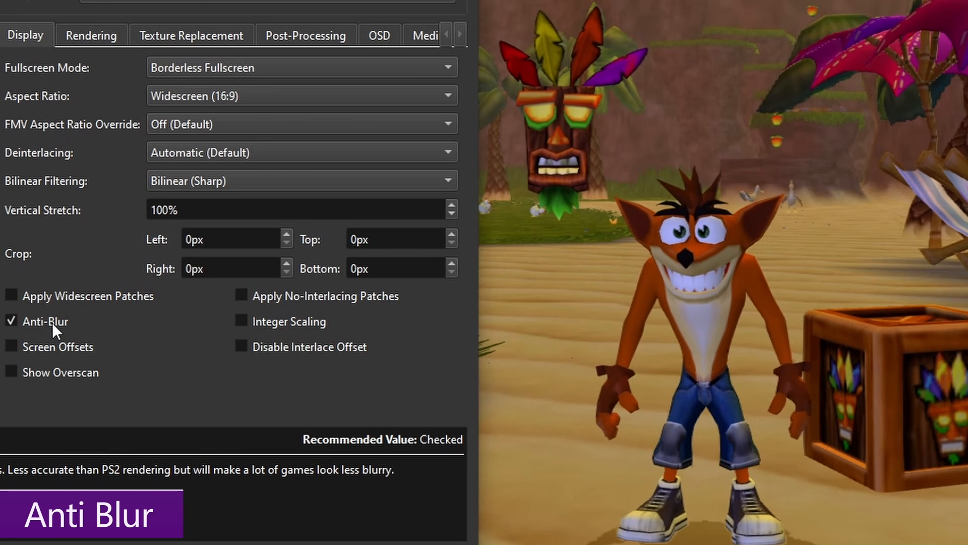
pyautogui.click(53, 323)
pyautogui.click(52, 323)
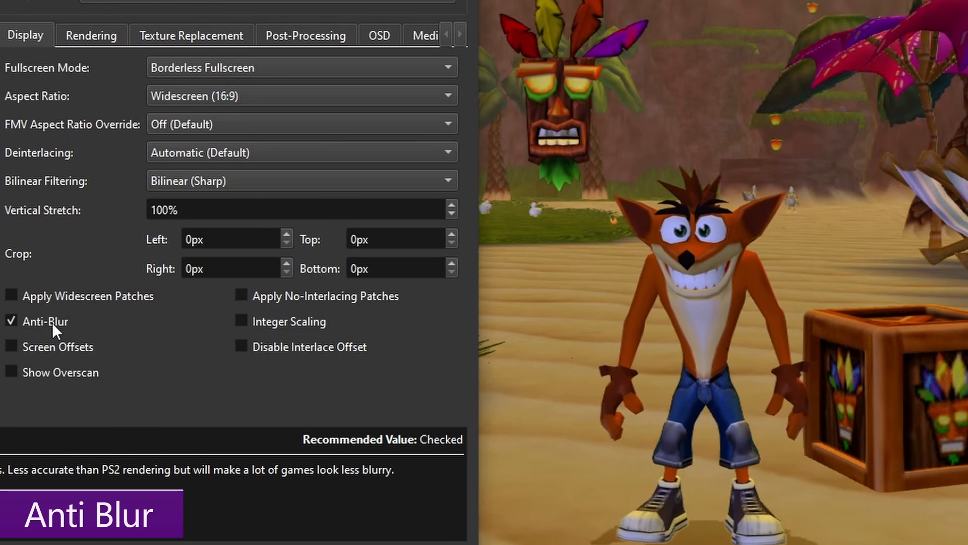
pyautogui.click(52, 322)
pyautogui.click(52, 322)
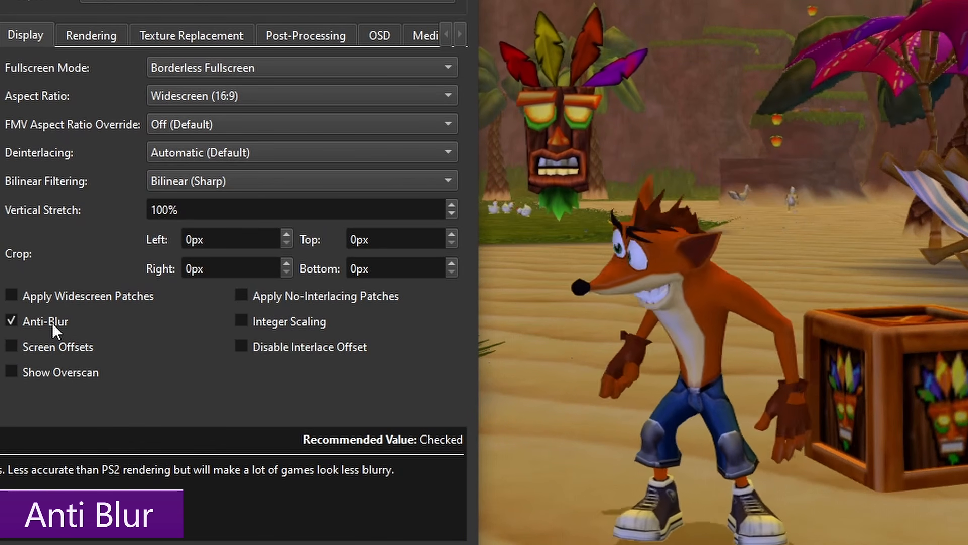
pyautogui.click(53, 322)
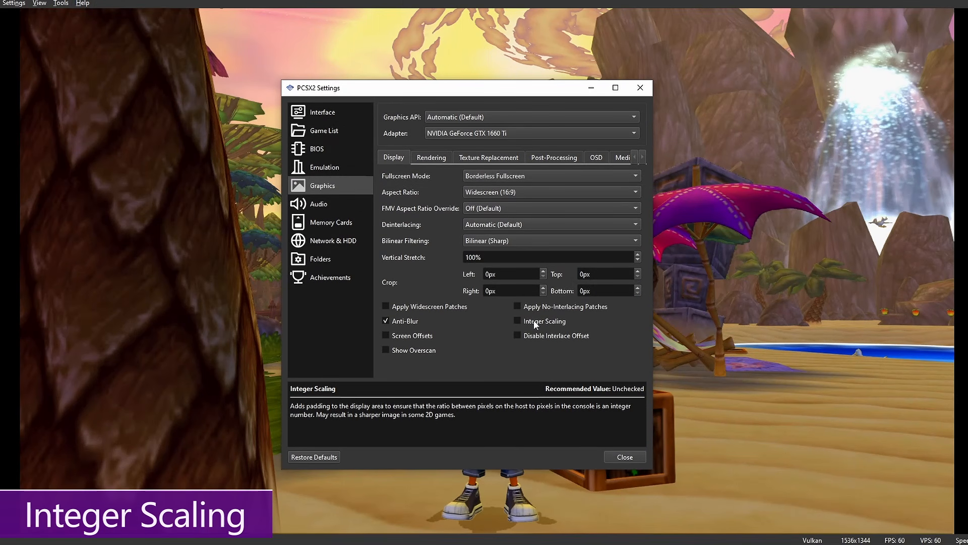
# Toggle Integer Scaling in the running game to compare the image size, and leave it disabled
pyautogui.click(536, 324)
pyautogui.click(535, 324)
pyautogui.click(535, 325)
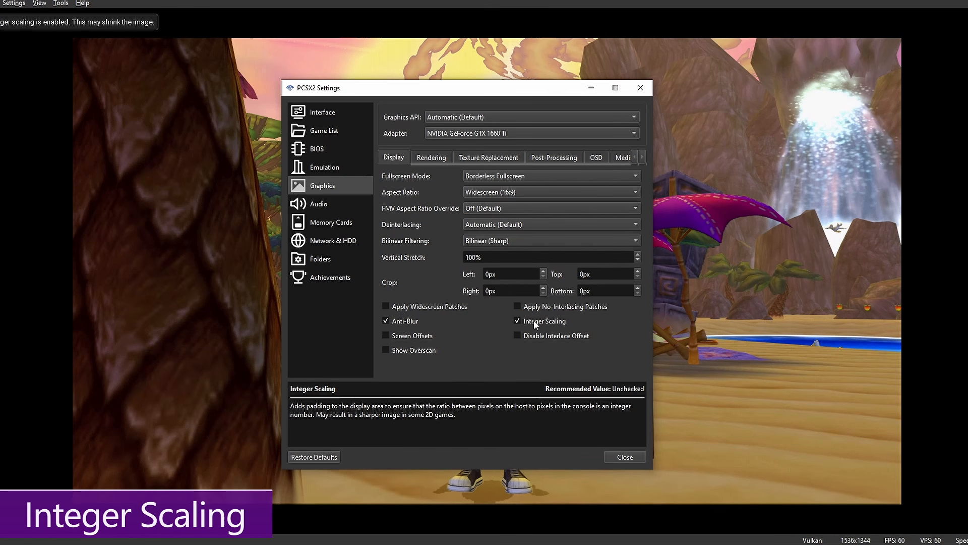
pyautogui.click(535, 324)
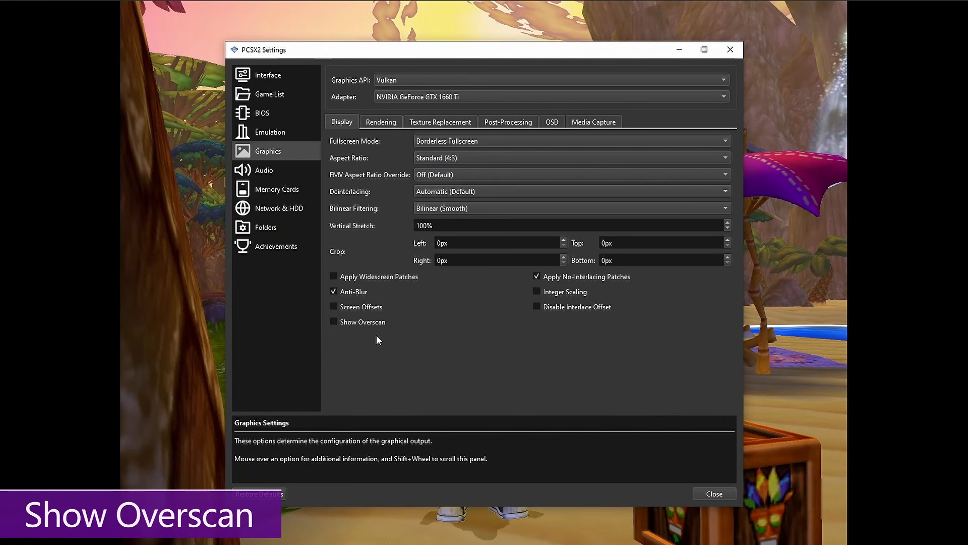
# Try Screen Offsets together with Show Overscan in the running game, and switch both back off
pyautogui.click(354, 305)
pyautogui.click(356, 323)
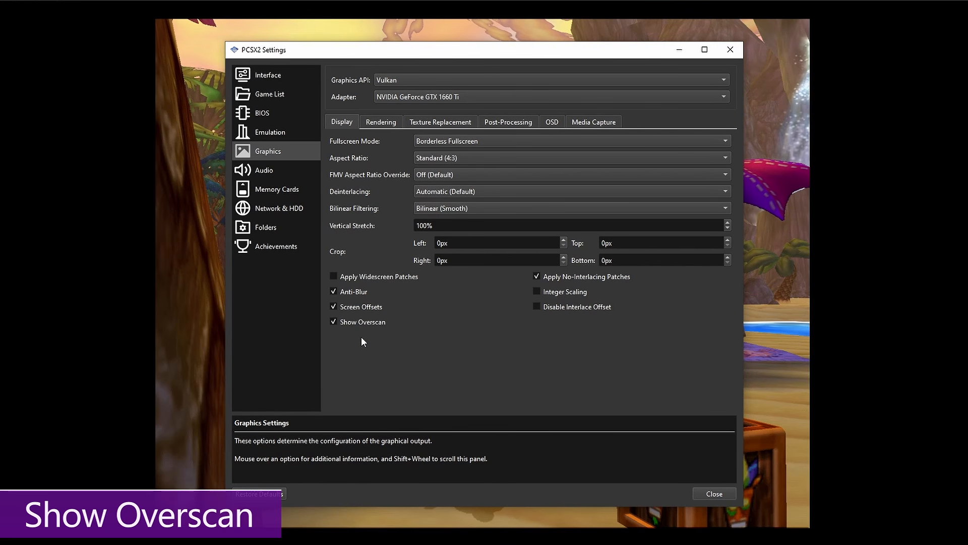
pyautogui.click(356, 323)
pyautogui.click(352, 308)
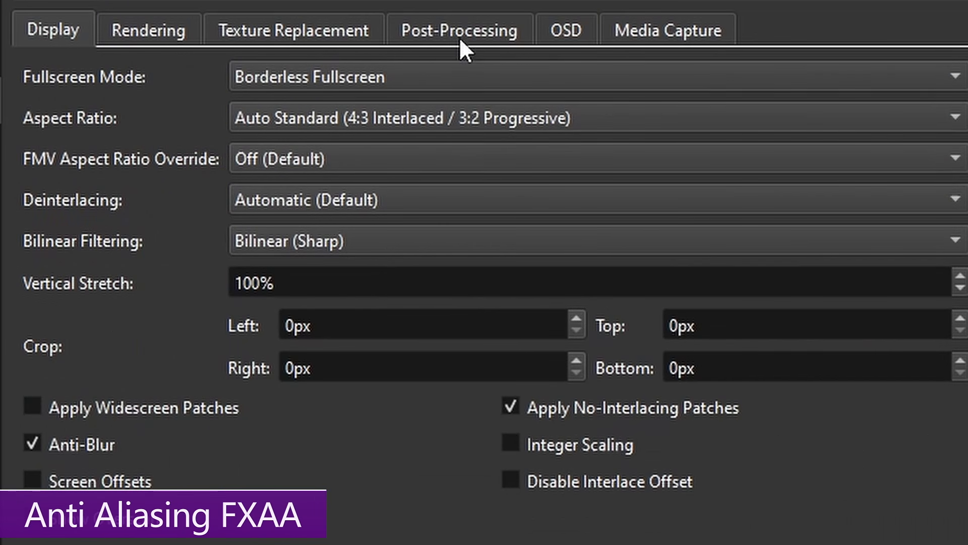
# Enable FXAA anti-aliasing in the post-processing settings
pyautogui.click(507, 121)
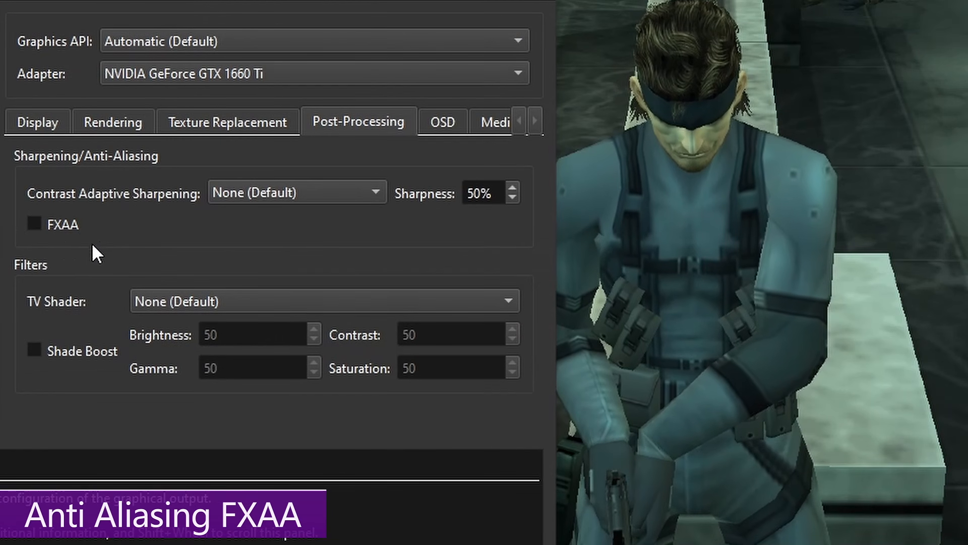
pyautogui.moveTo(57, 235)
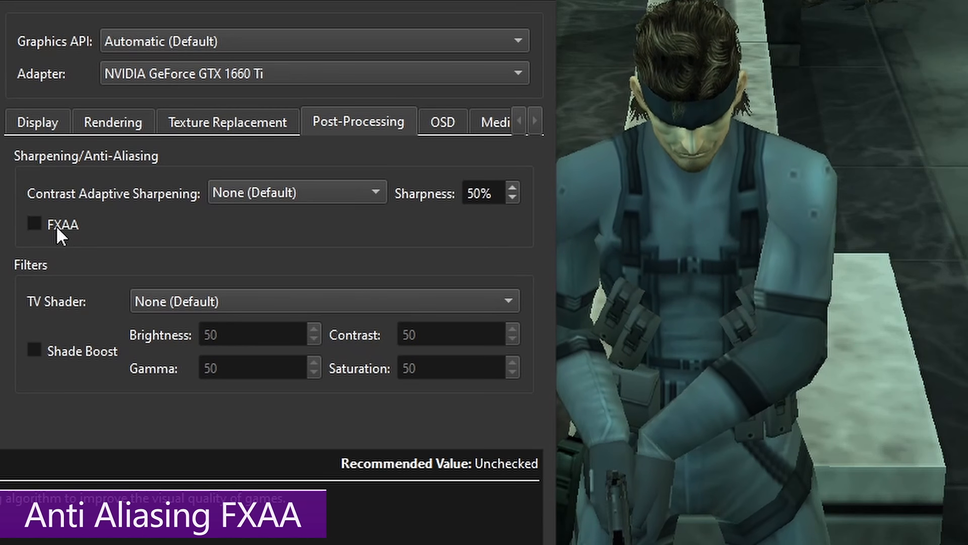
pyautogui.click(63, 223)
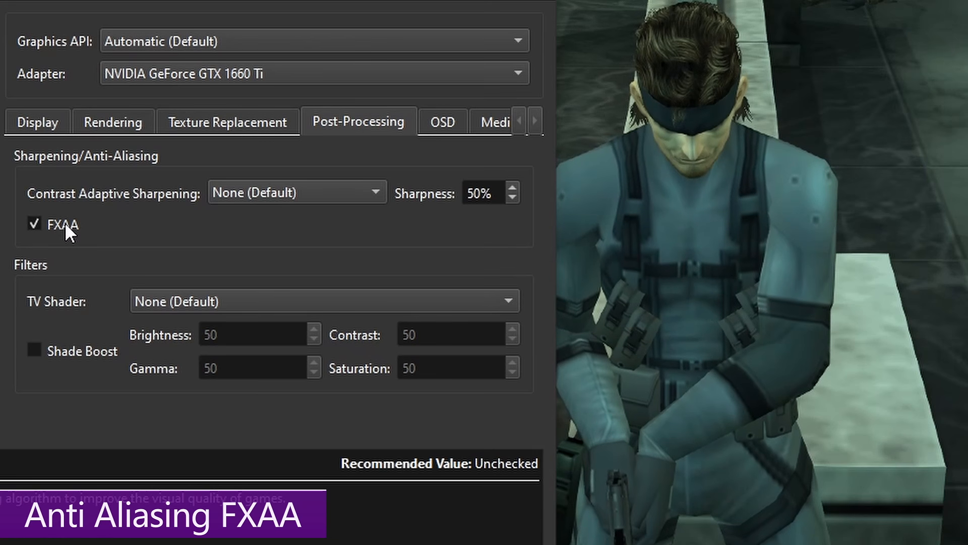
# Set the internal resolution to 6x Native (~2160px/4K UHD) in the rendering settings
pyautogui.click(120, 121)
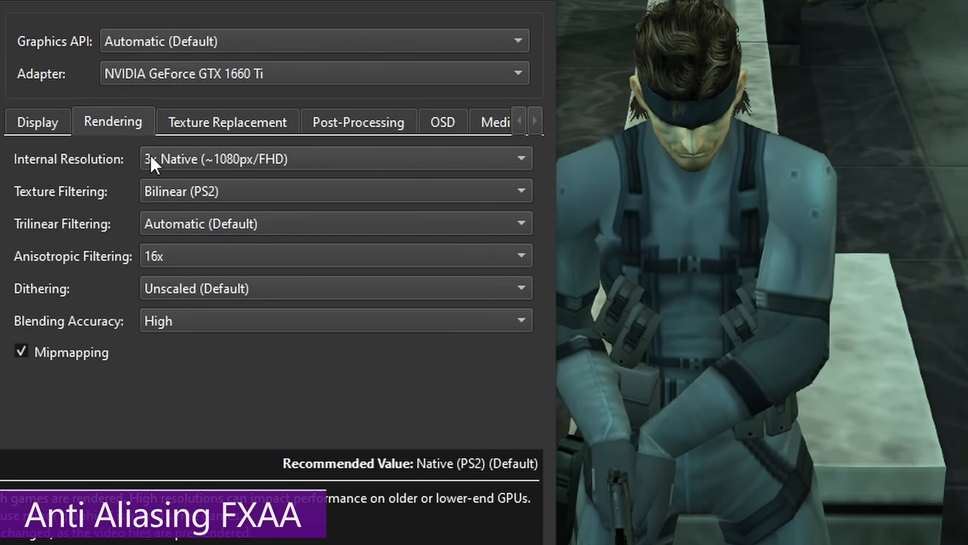
pyautogui.click(165, 167)
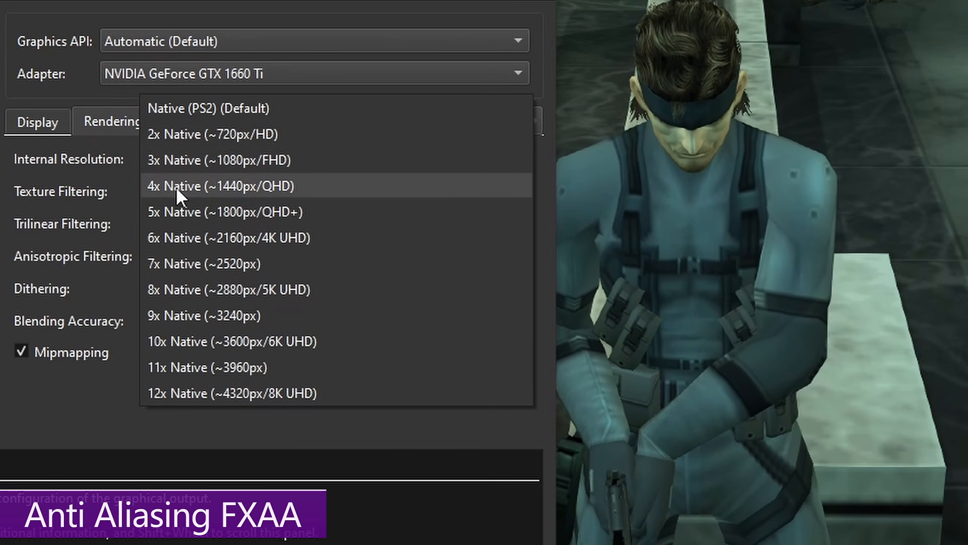
pyautogui.click(186, 239)
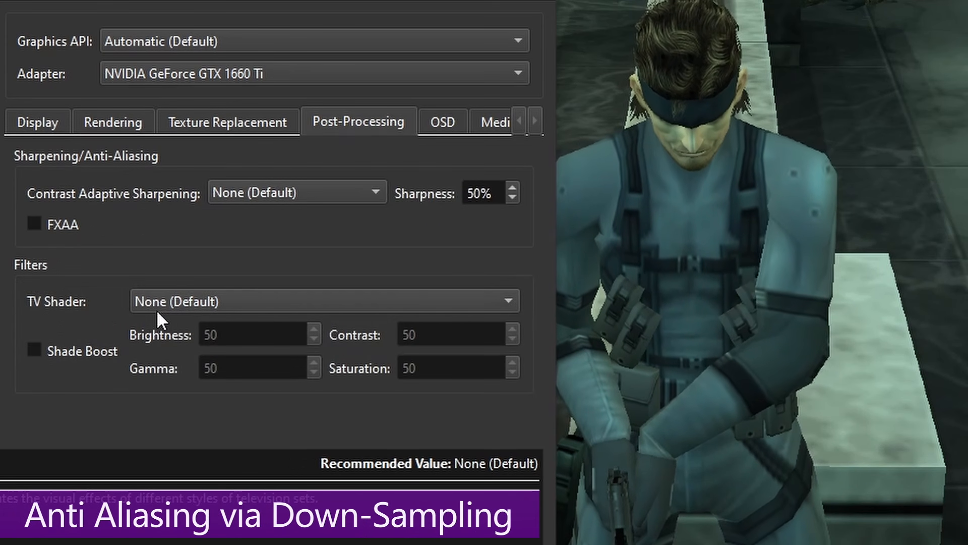
# Apply the 4xRGSS downsampling TV shader and raise the internal resolution to 6x Native, followed by 12x Native (~4320px/8K UHD)
pyautogui.click(167, 305)
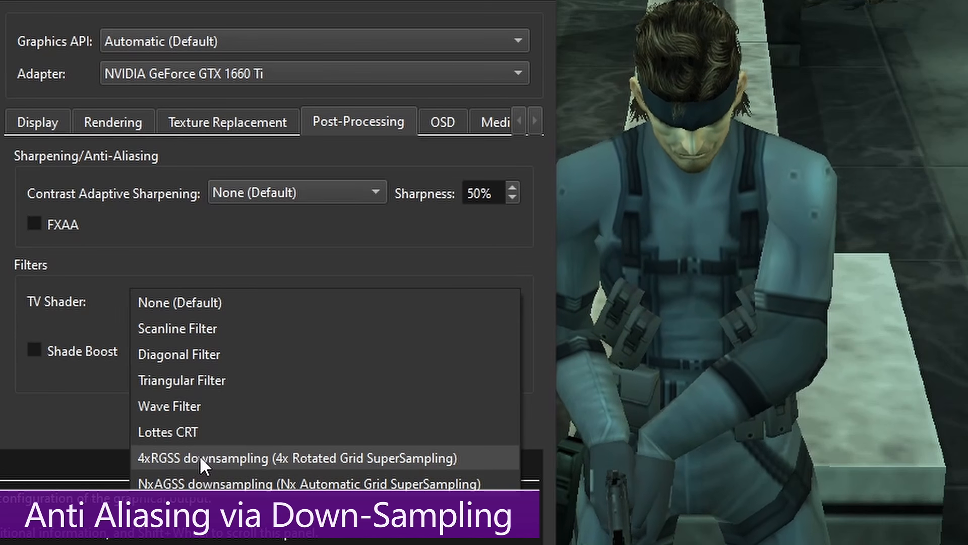
pyautogui.click(172, 456)
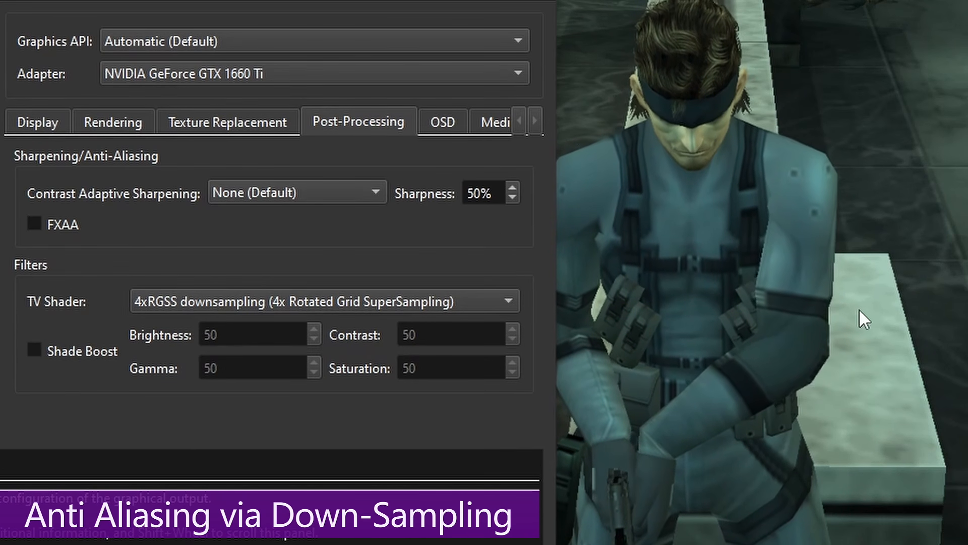
pyautogui.click(111, 123)
pyautogui.click(246, 162)
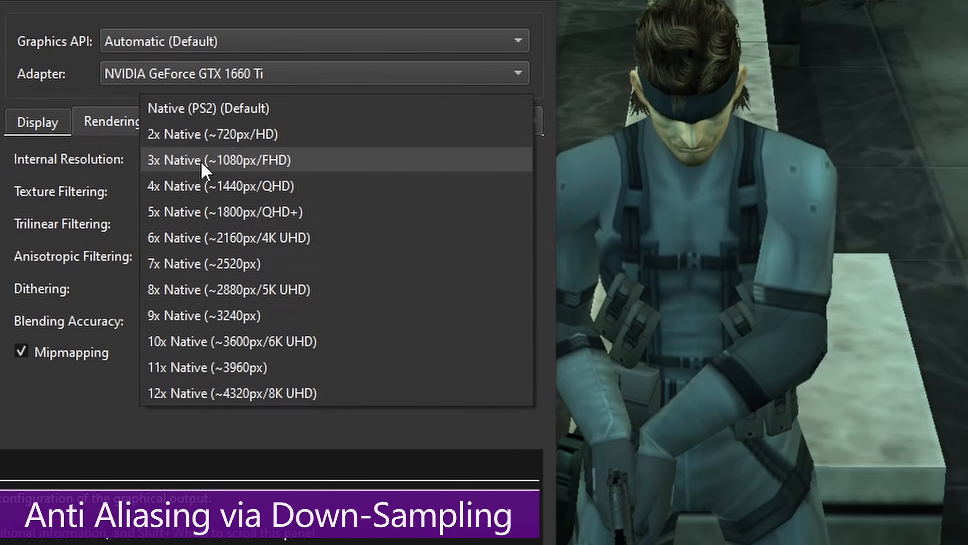
pyautogui.click(202, 231)
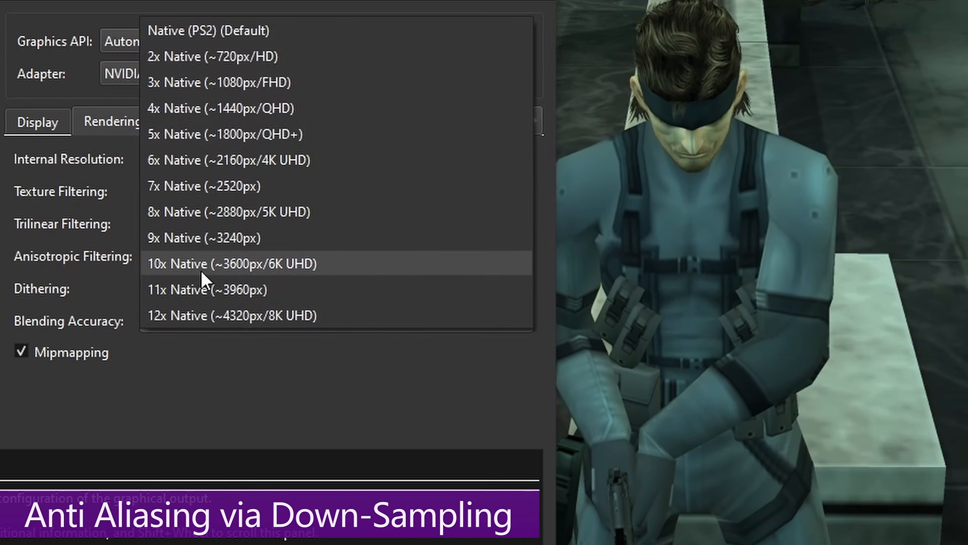
pyautogui.click(224, 313)
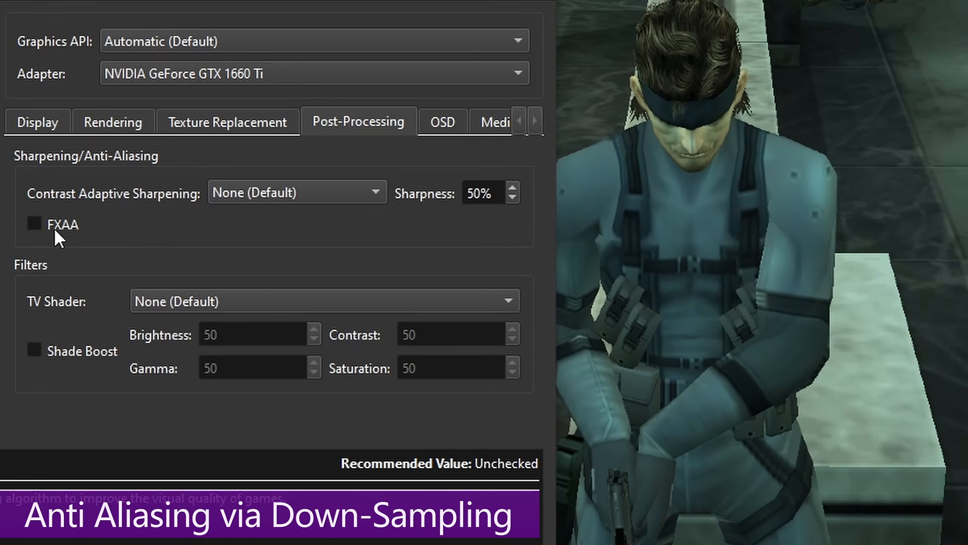
# Enable FXAA and combine it with the 4xRGSS downsampling (4x Rotated Grid SuperSampling) TV shader
pyautogui.click(53, 226)
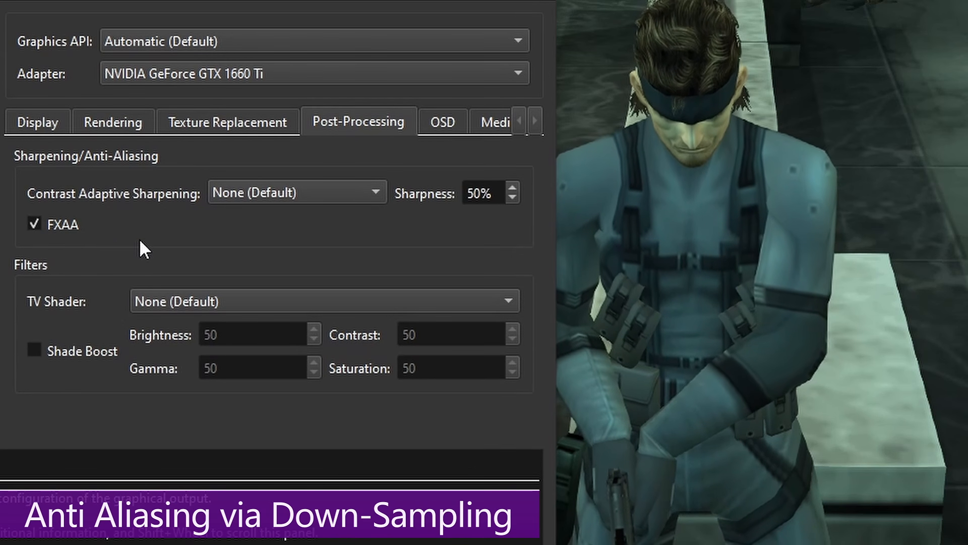
pyautogui.click(163, 299)
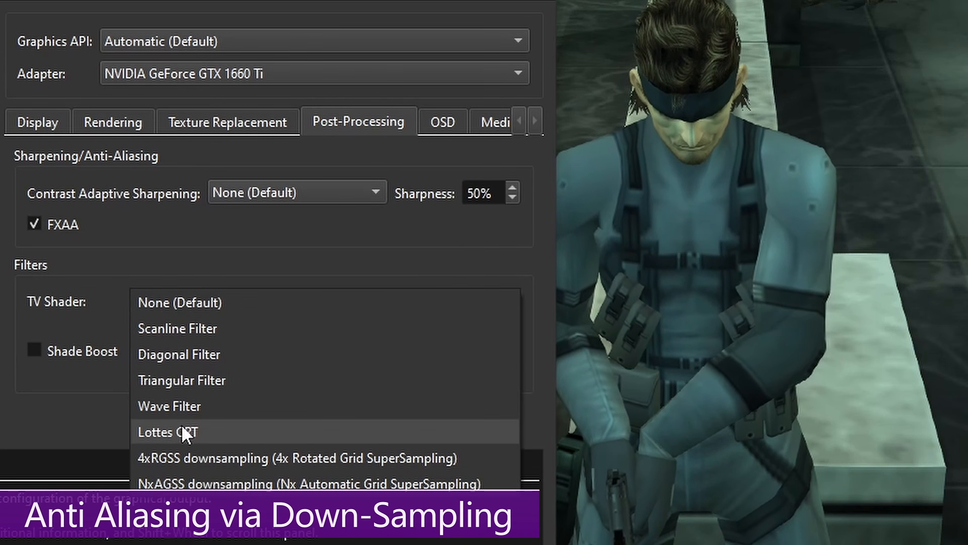
pyautogui.click(182, 456)
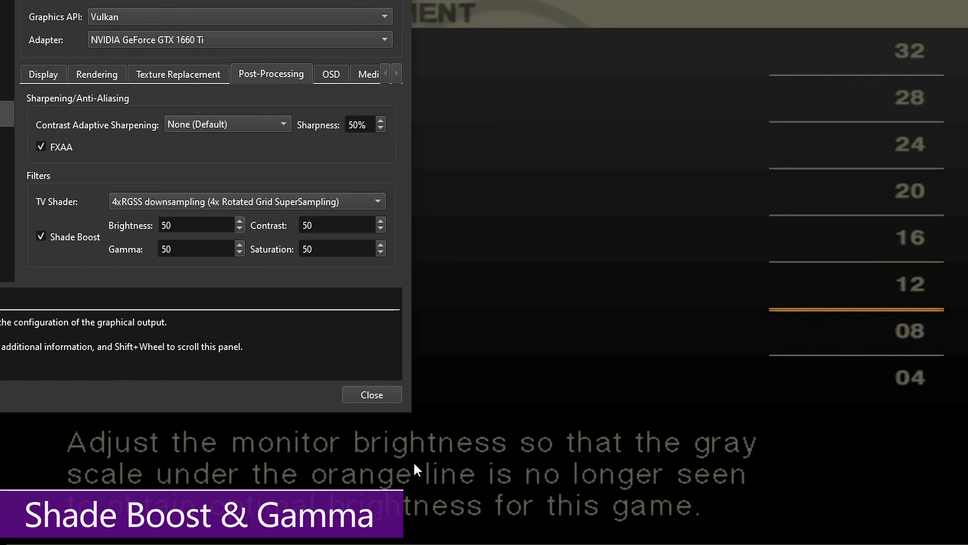
# Try lowering the Shade Boost brightness to 21, and restore it to 50
pyautogui.moveTo(207, 231)
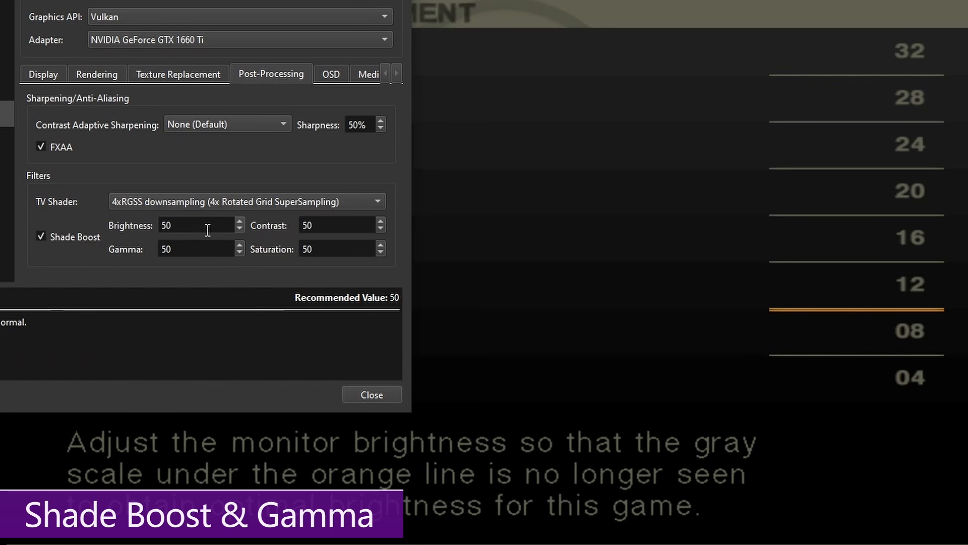
pyautogui.scroll(-20, 208, 228)
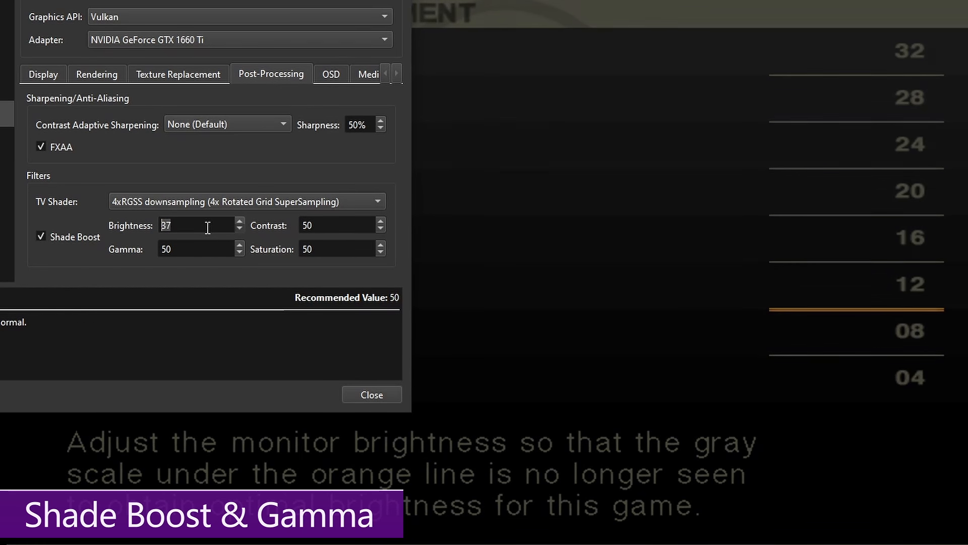
pyautogui.scroll(-12, 208, 227)
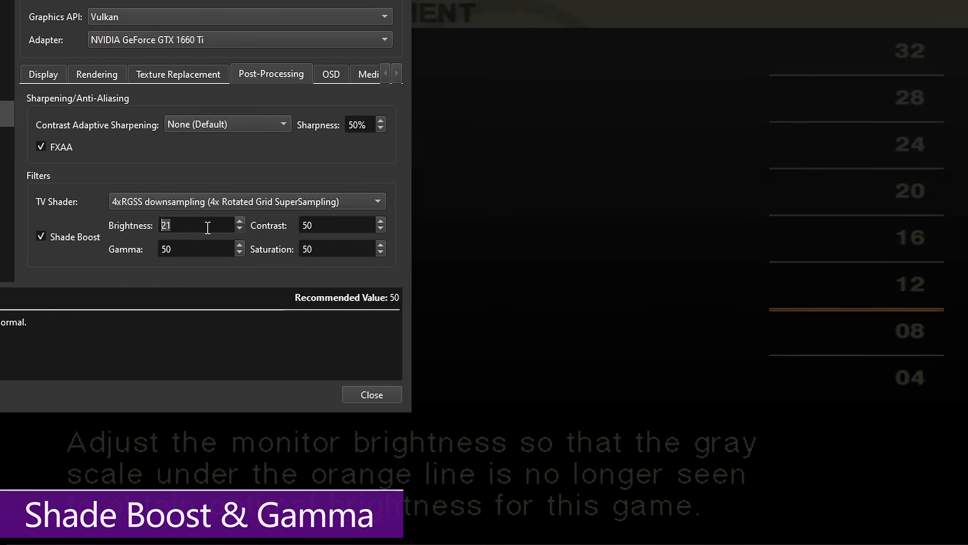
pyautogui.scroll(20, 207, 228)
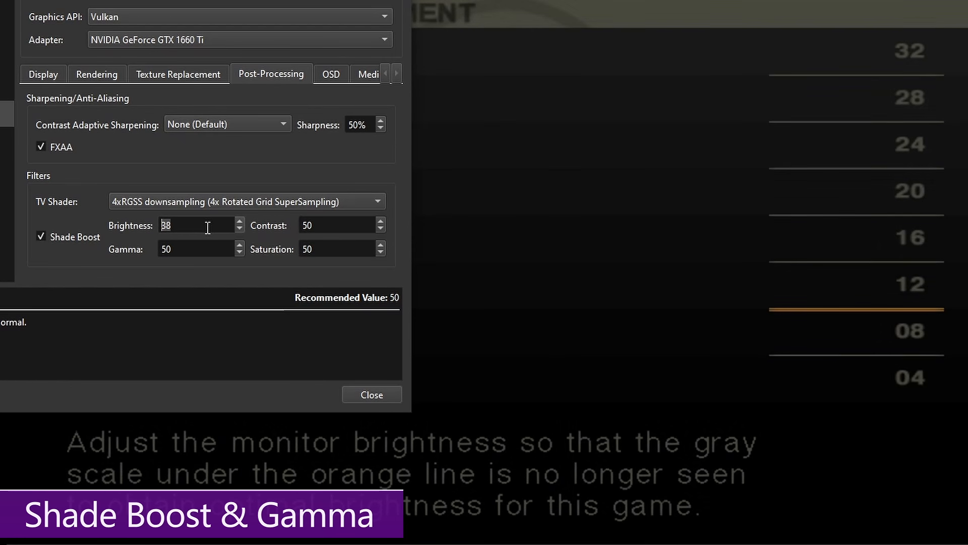
# Raise the Shade Boost contrast to 56
pyautogui.moveTo(330, 227)
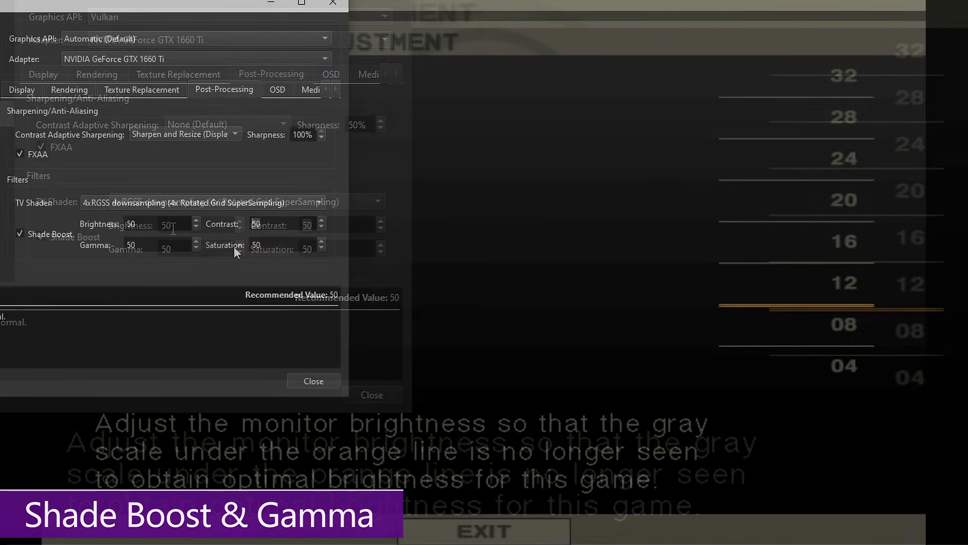
pyautogui.click(321, 221)
pyautogui.click(321, 220)
pyautogui.click(320, 220)
pyautogui.click(321, 220)
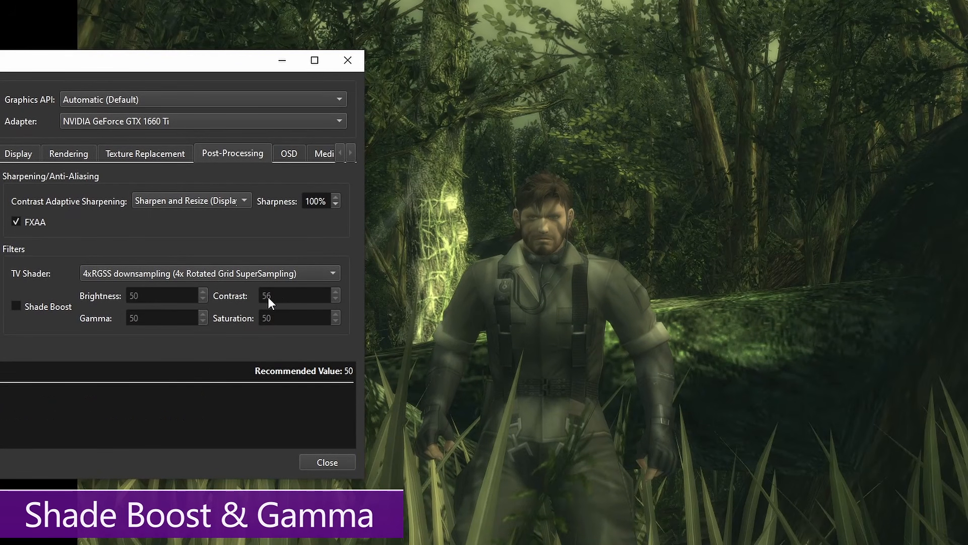
# Toggle Shade Boost on and off repeatedly to compare the game image, and leave it enabled
pyautogui.click(41, 307)
pyautogui.click(41, 307)
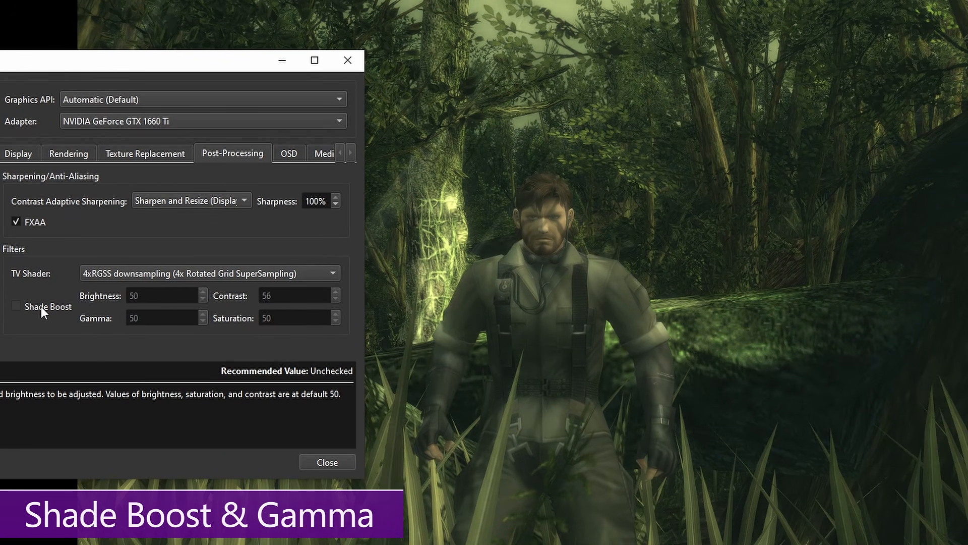
pyautogui.click(41, 307)
pyautogui.click(41, 307)
pyautogui.click(41, 307)
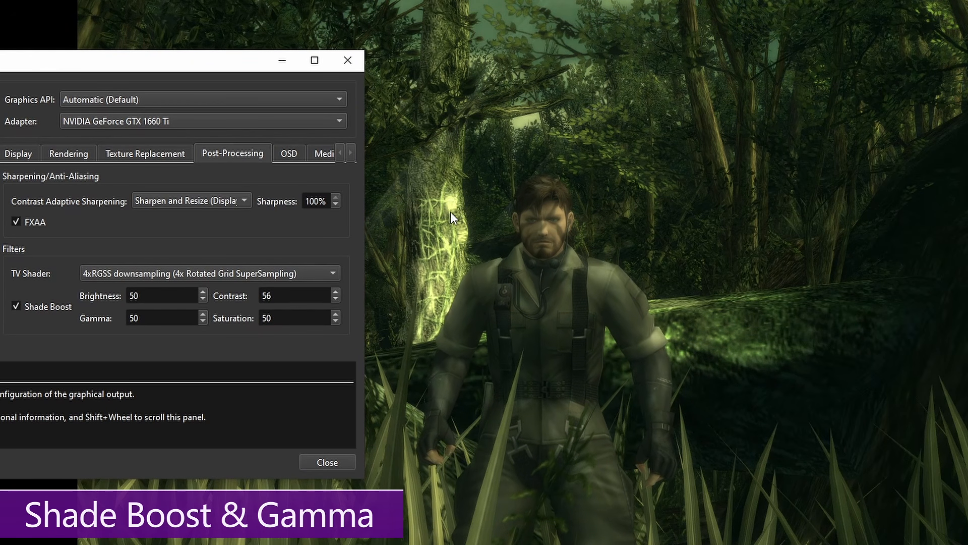
pyautogui.click(62, 305)
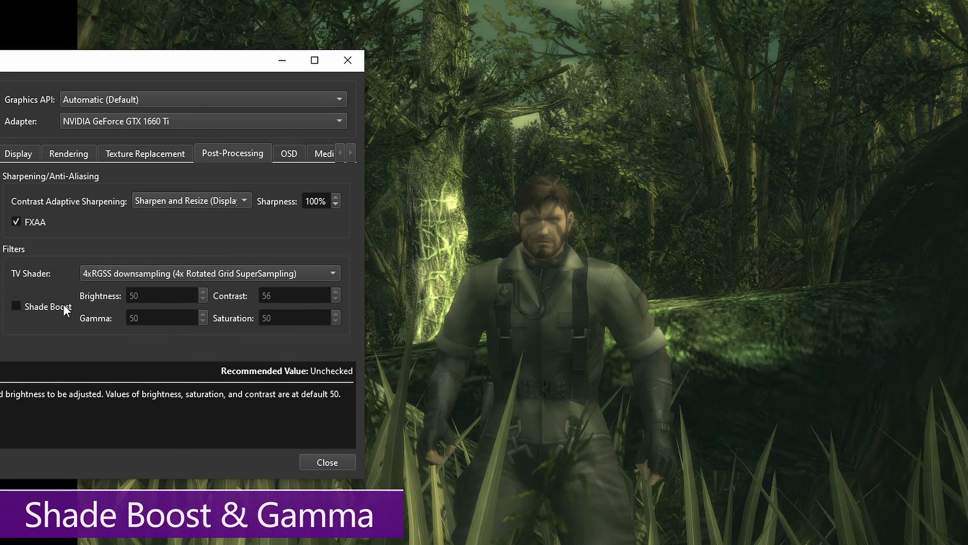
pyautogui.click(51, 307)
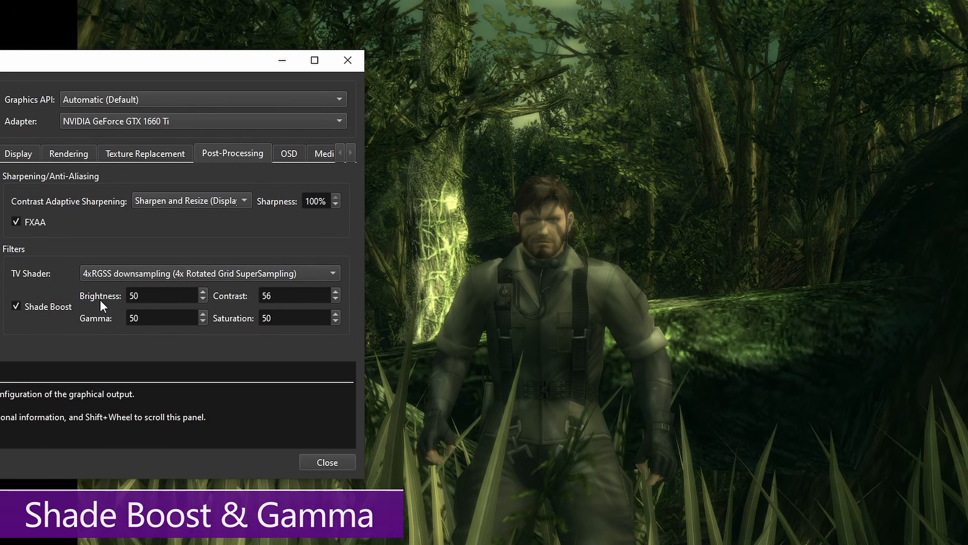
# Lower the Shade Boost brightness to 43
pyautogui.click(202, 298)
pyautogui.click(202, 297)
pyautogui.click(203, 298)
pyautogui.click(202, 298)
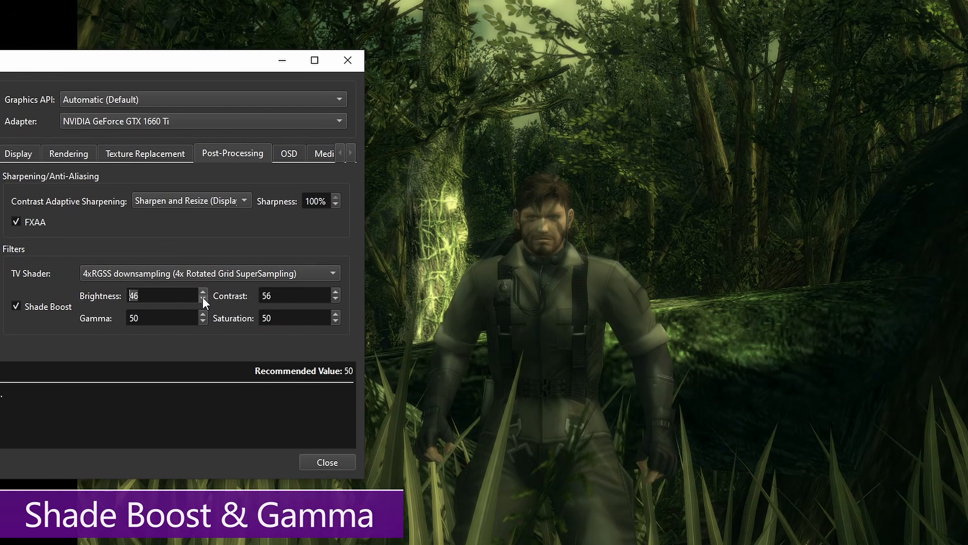
pyautogui.click(202, 298)
pyautogui.click(203, 298)
pyautogui.click(203, 297)
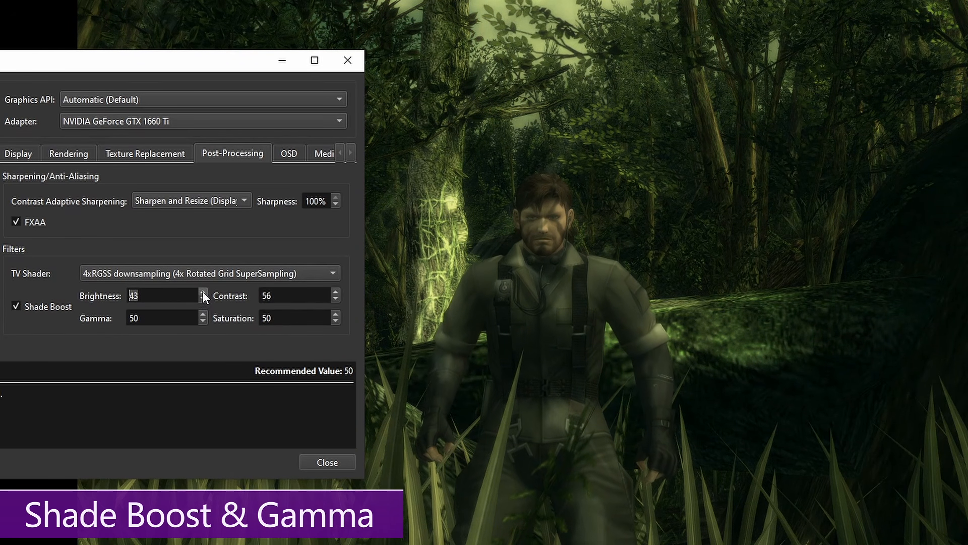
# Return the Shade Boost brightness to 50
pyautogui.click(203, 293)
pyautogui.click(203, 293)
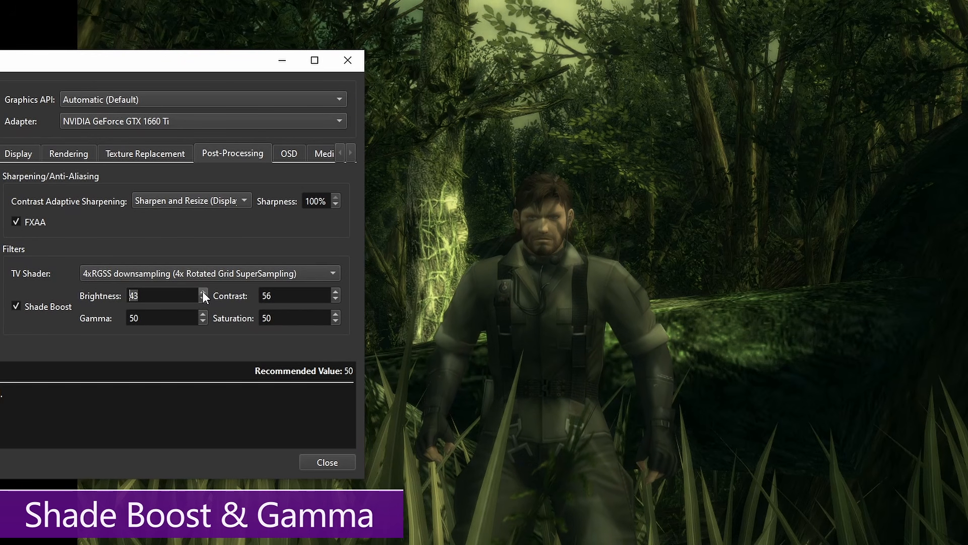
pyautogui.click(203, 292)
pyautogui.click(203, 293)
pyautogui.click(203, 293)
pyautogui.click(202, 292)
pyautogui.click(202, 293)
pyautogui.click(202, 293)
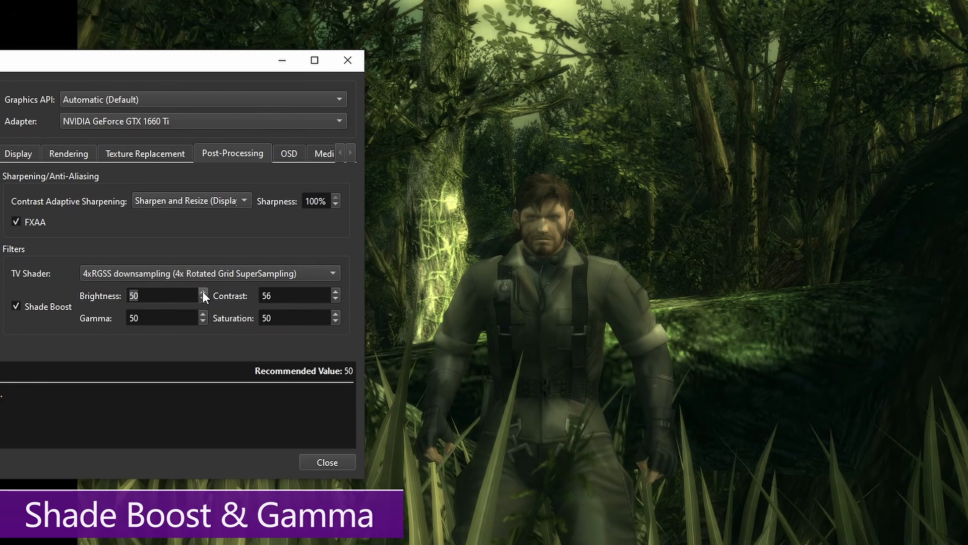
# Increase the Shade Boost brightness to 55, and reduce it to 53
pyautogui.click(203, 292)
pyautogui.click(203, 293)
pyautogui.click(203, 292)
pyautogui.click(203, 292)
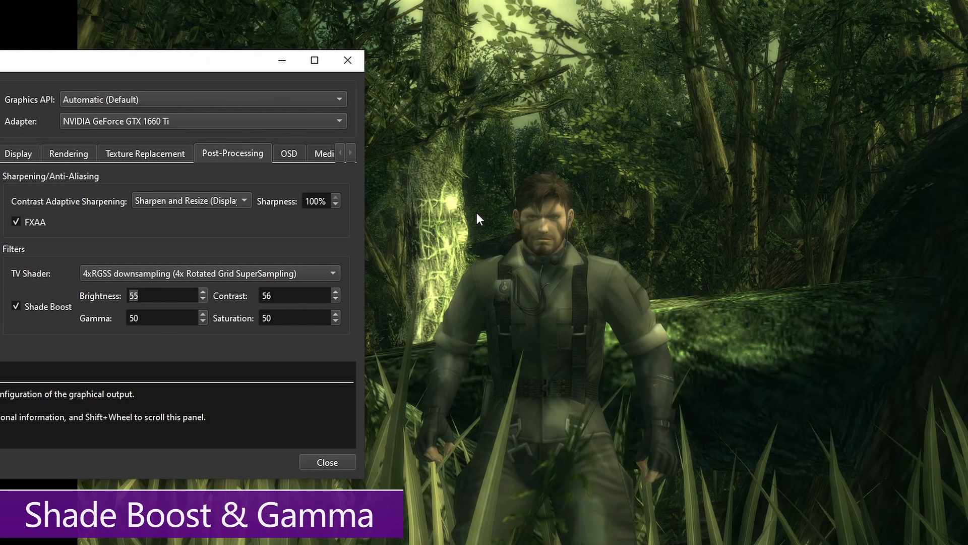
pyautogui.click(203, 298)
pyautogui.click(204, 298)
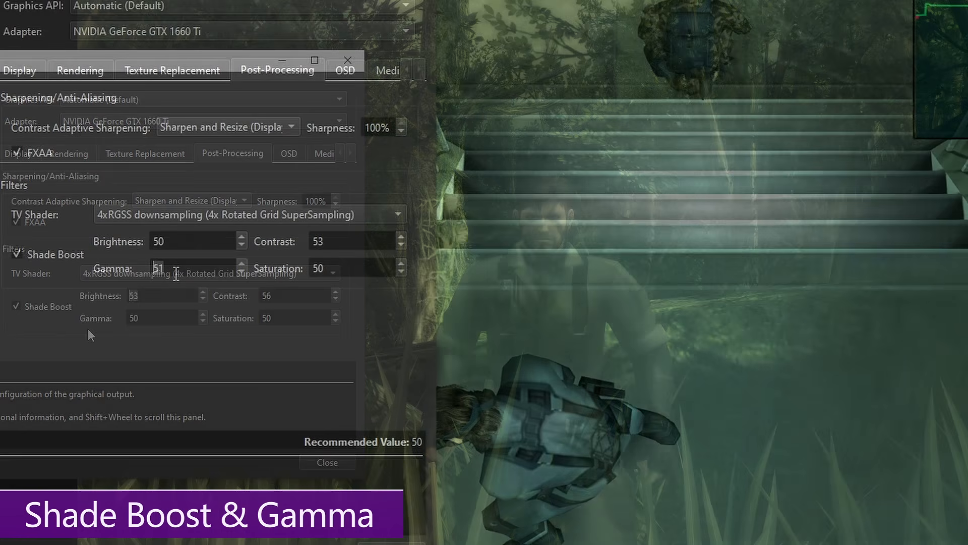
# Try different Shade Boost gamma levels, going down to 25 and up to 57
pyautogui.scroll(1, 176, 273)
pyautogui.scroll(-20, 176, 273)
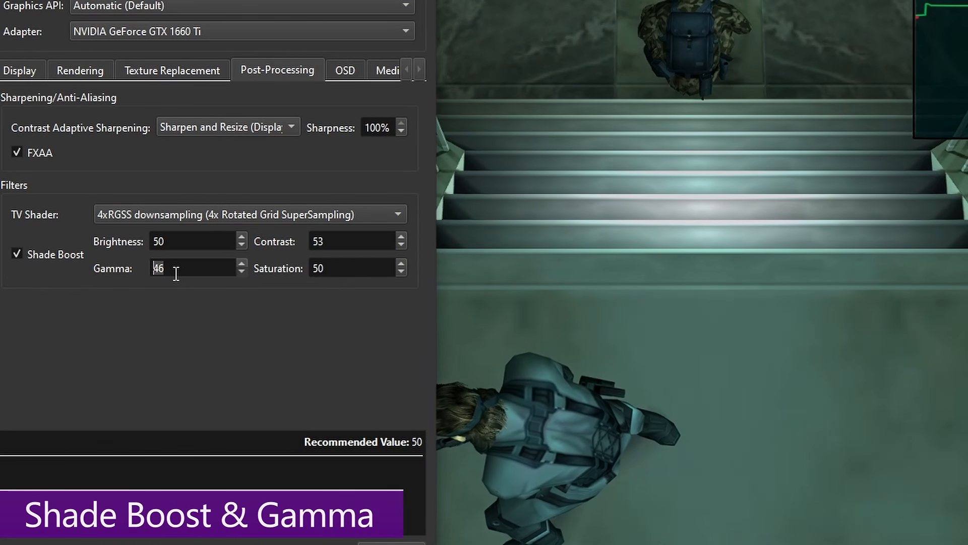
pyautogui.scroll(20, 176, 273)
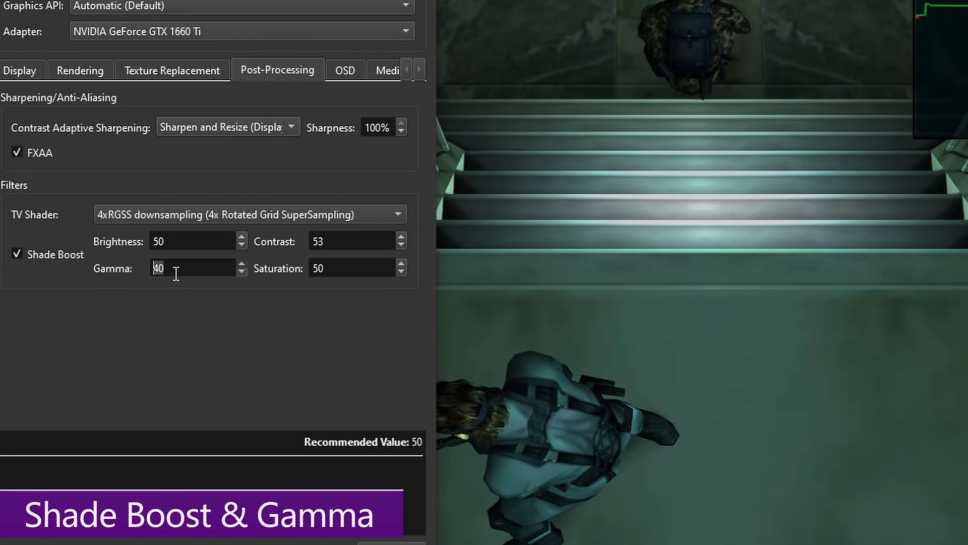
pyautogui.scroll(-19, 176, 273)
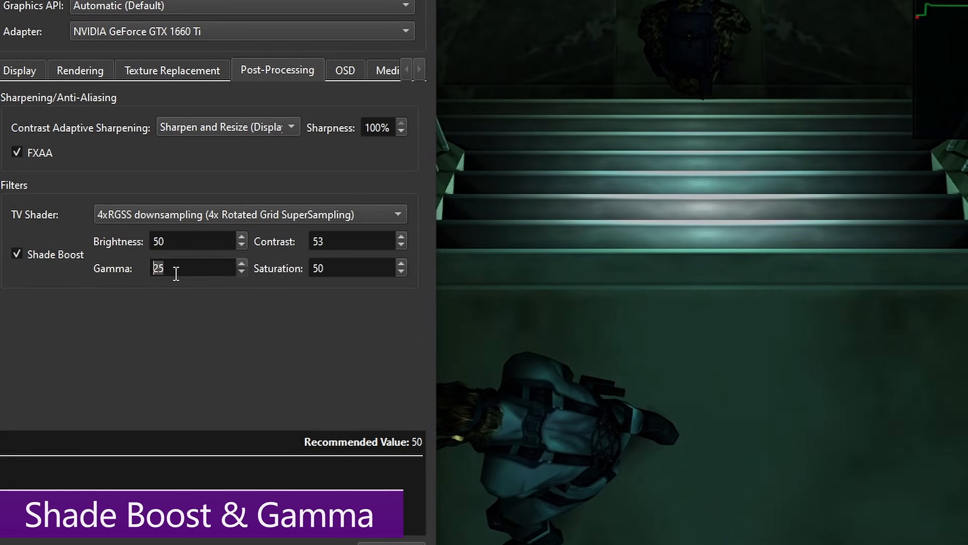
pyautogui.scroll(20, 176, 273)
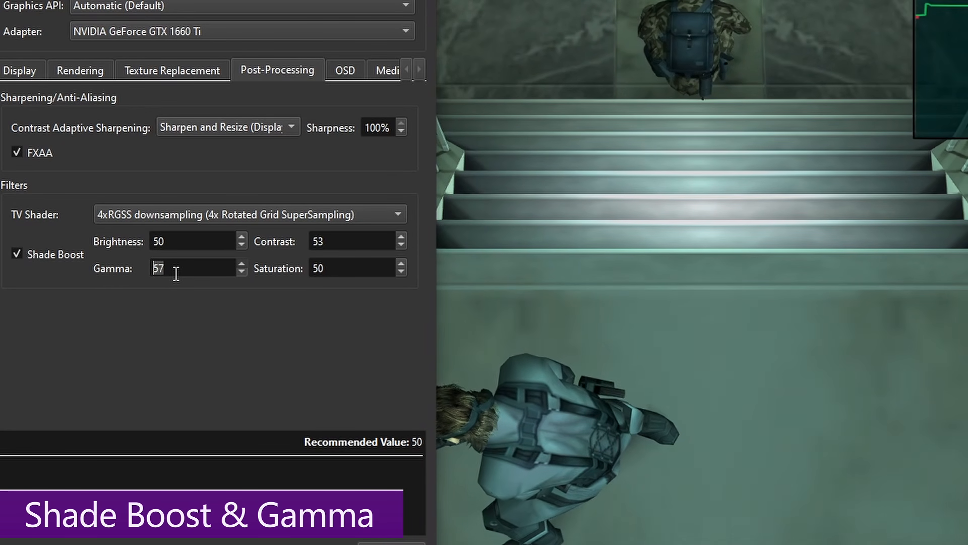
pyautogui.scroll(-4, 176, 274)
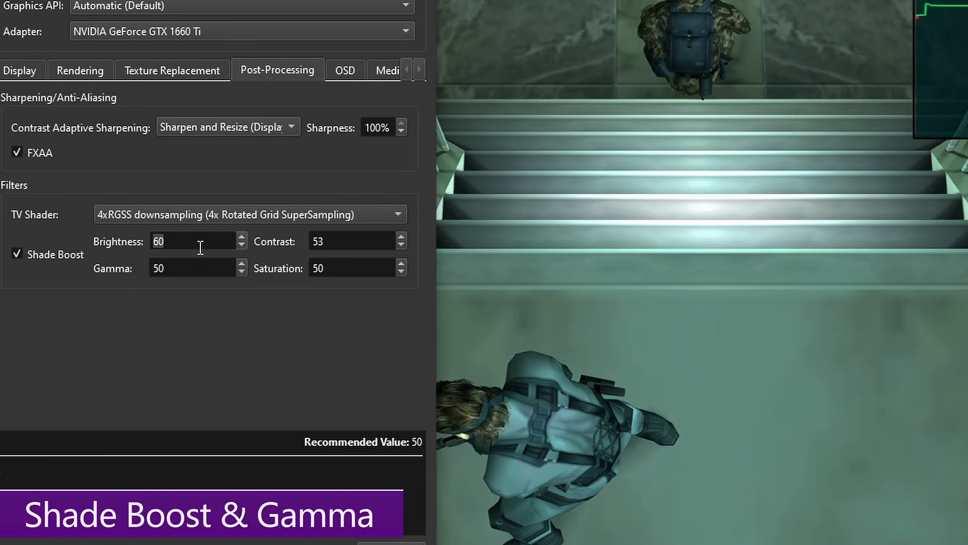
# Compare brightness with gamma in the game scene by raising brightness as far as 81 and lowering gamma to 27
pyautogui.scroll(20, 201, 244)
pyautogui.scroll(-20, 200, 245)
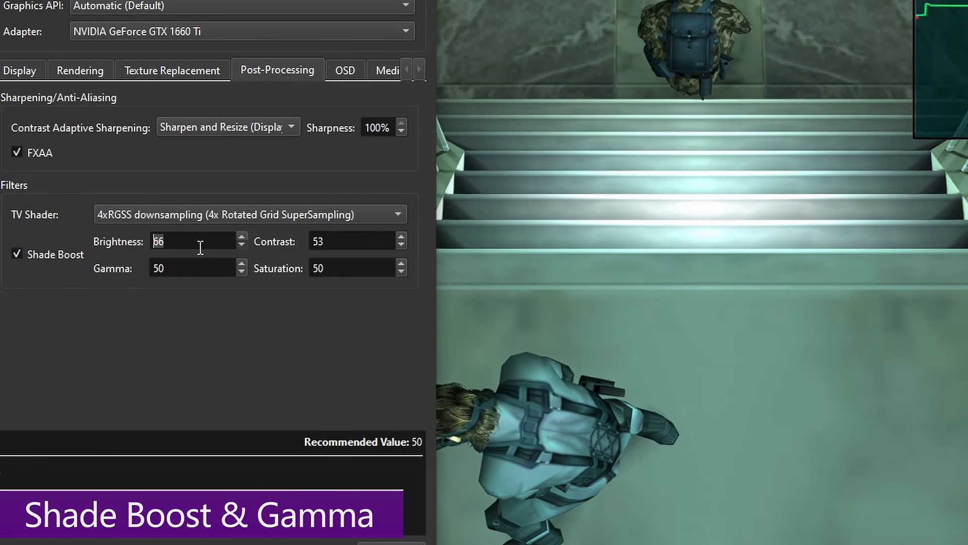
pyautogui.scroll(-11, 176, 271)
pyautogui.scroll(-9, 176, 273)
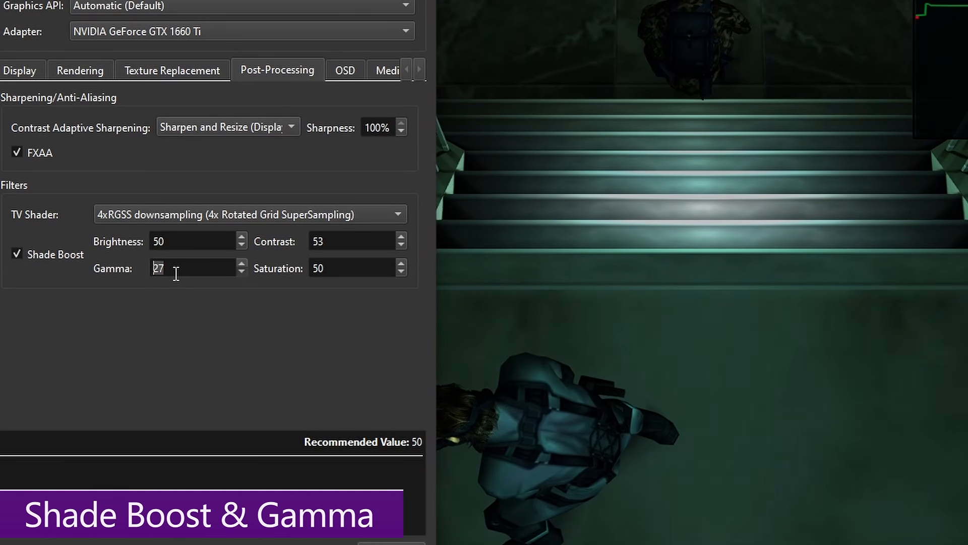
pyautogui.scroll(10, 176, 273)
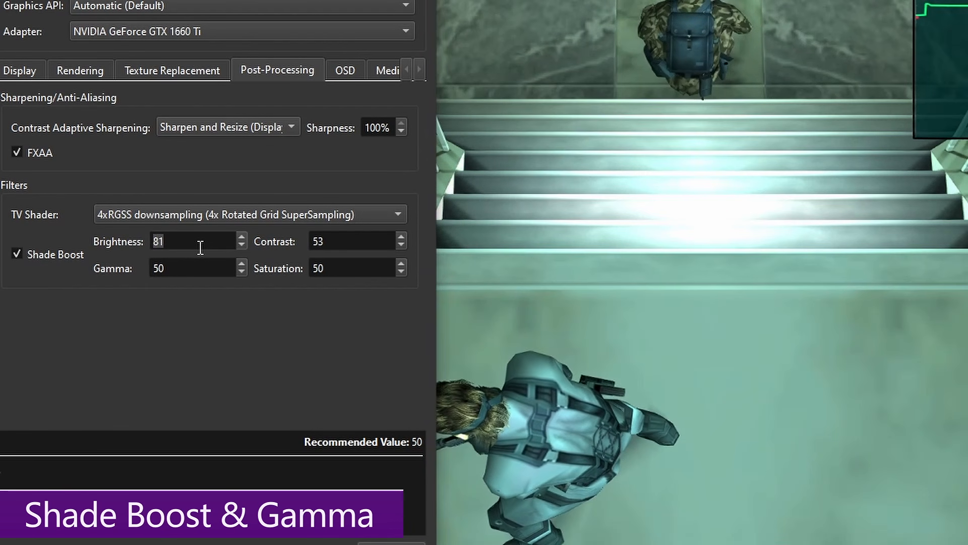
pyautogui.scroll(-20, 201, 245)
pyautogui.scroll(20, 200, 246)
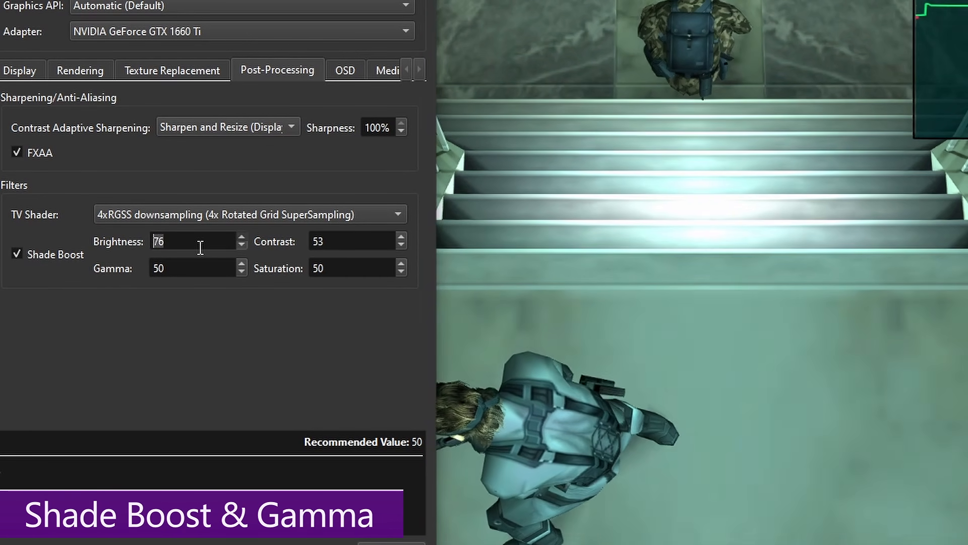
pyautogui.scroll(-15, 200, 246)
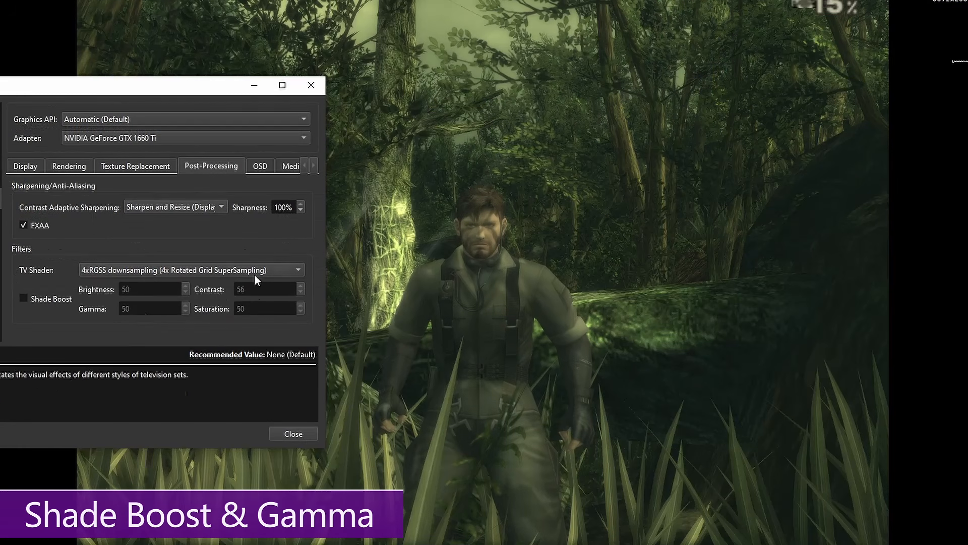
# Enable Shade Boost and set its brightness to 46
pyautogui.click(53, 296)
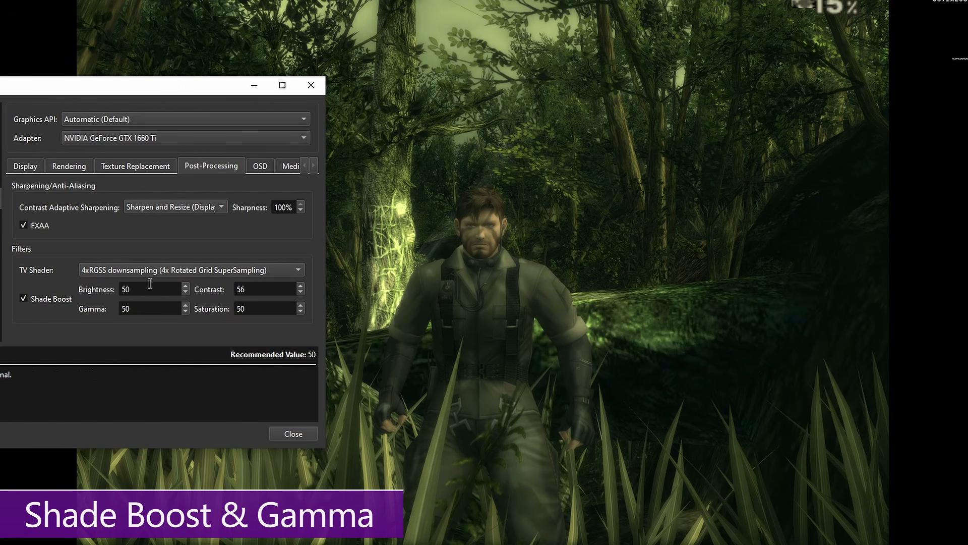
pyautogui.click(185, 292)
pyautogui.click(186, 291)
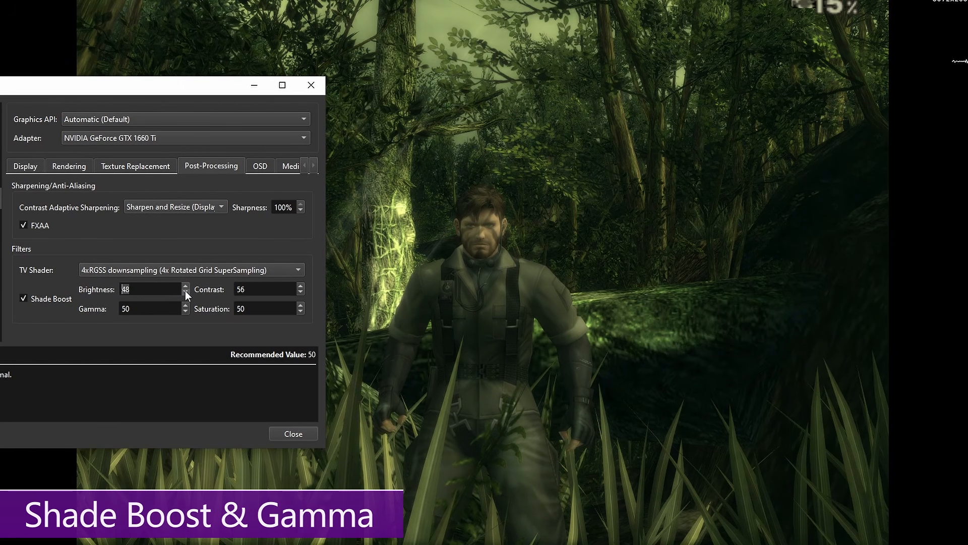
pyautogui.click(186, 292)
pyautogui.click(185, 291)
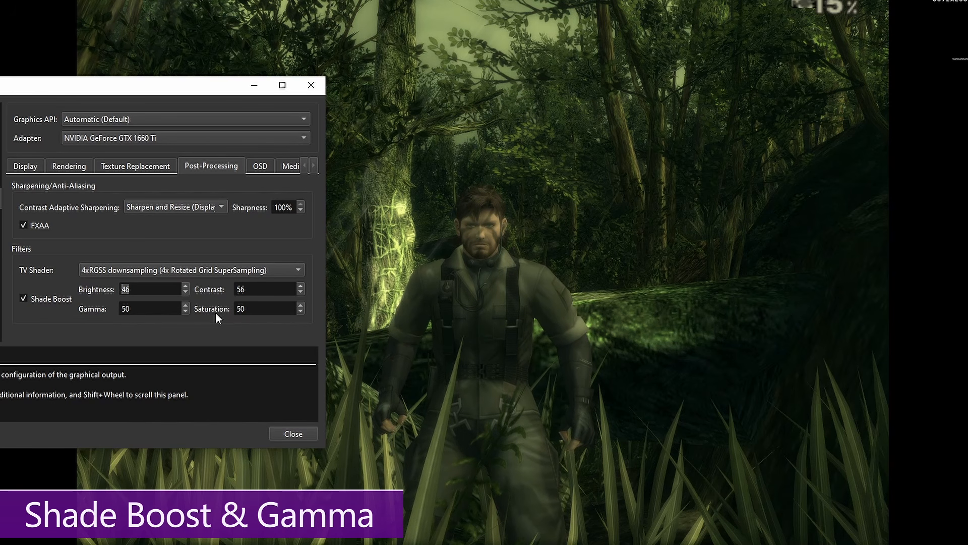
# Raise the Shade Boost gamma to 57 and the saturation to 52
pyautogui.click(185, 305)
pyautogui.click(185, 305)
pyautogui.click(186, 305)
pyautogui.click(186, 305)
pyautogui.click(186, 305)
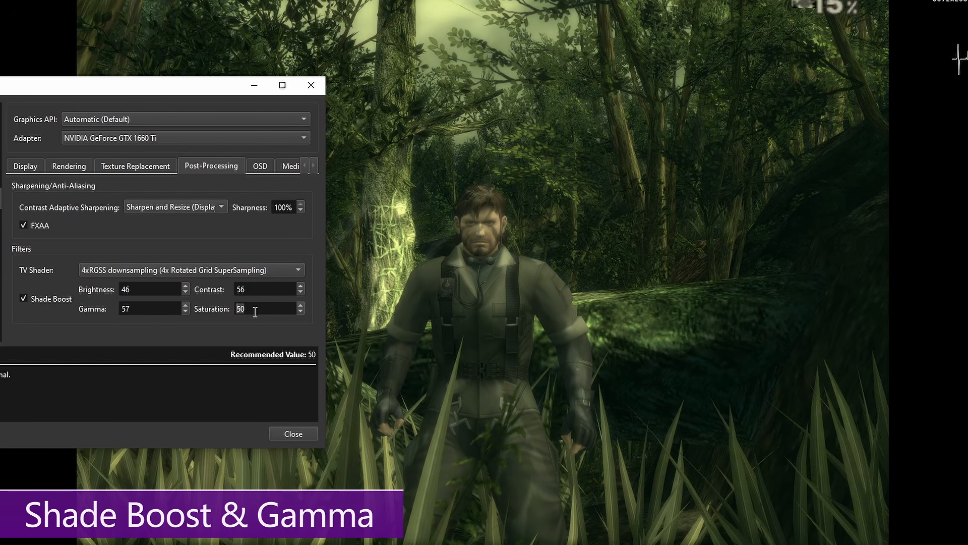
pyautogui.scroll(1, 256, 312)
pyautogui.scroll(1, 255, 312)
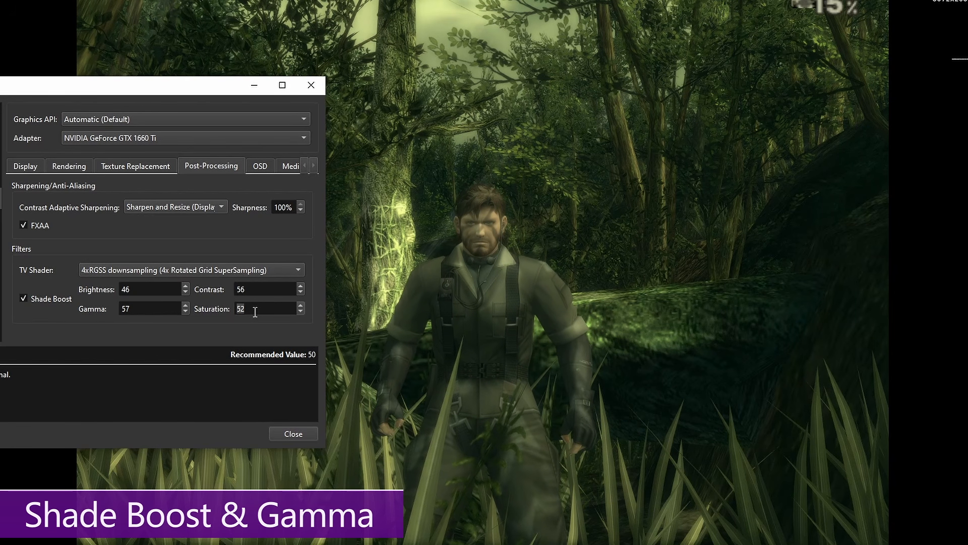
# Toggle Shade Boost to compare the forest scene with and without the adjusted values
pyautogui.click(51, 301)
pyautogui.click(50, 302)
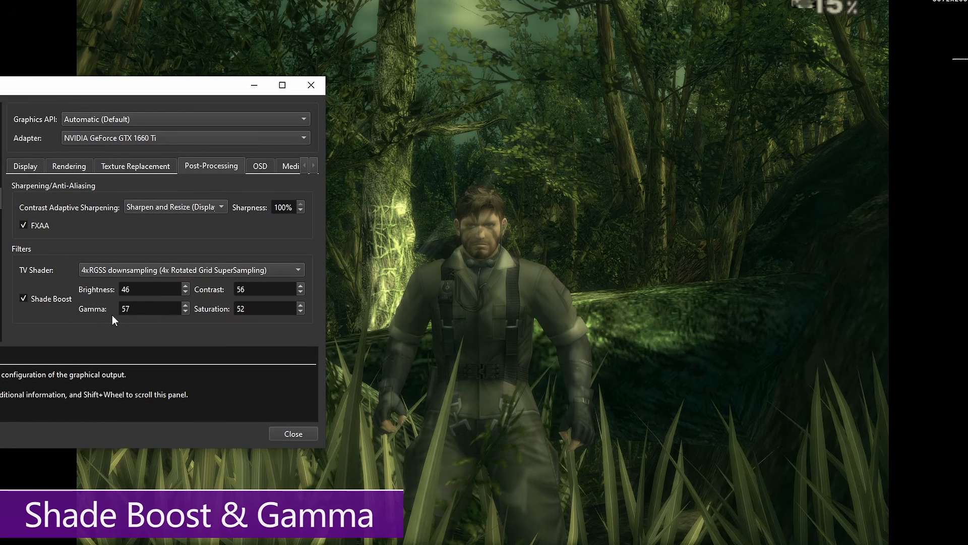
pyautogui.click(45, 301)
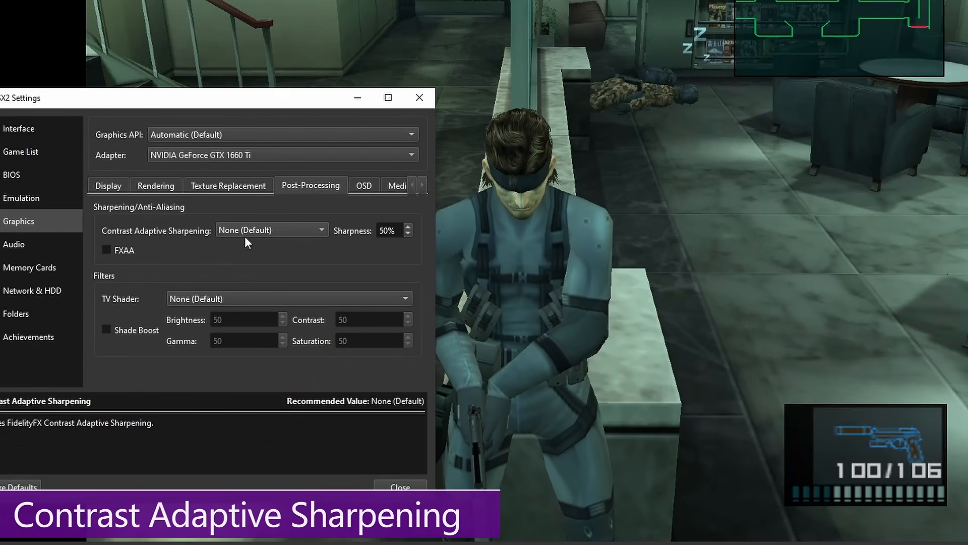
# Set Contrast Adaptive Sharpening to Sharpen and Resize (Display Resolution)
pyautogui.click(245, 231)
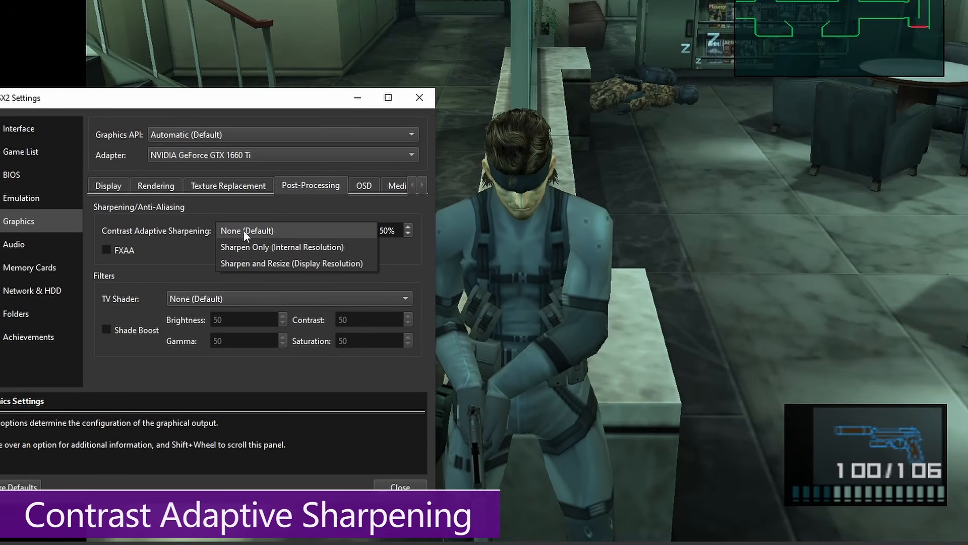
pyautogui.click(266, 264)
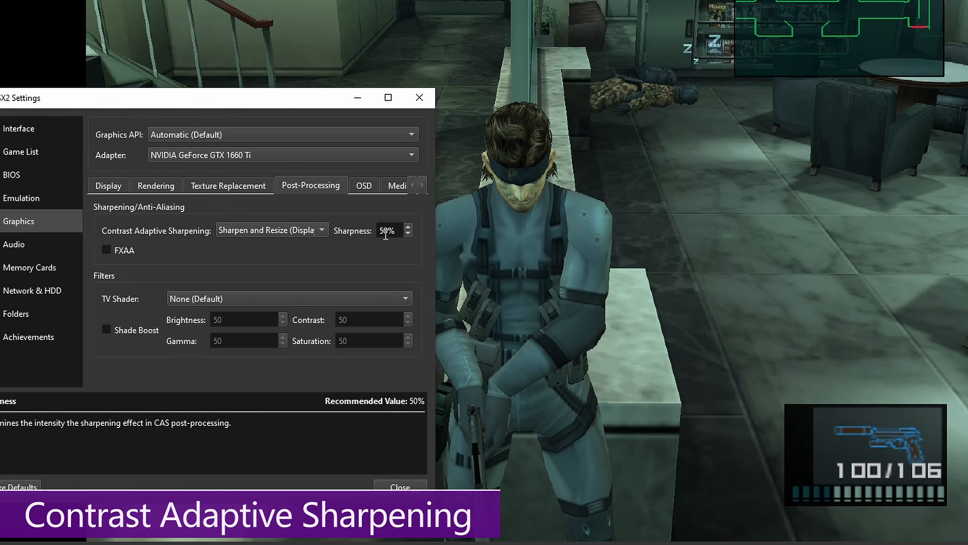
# Raise the Contrast Adaptive Sharpening sharpness to 100%
pyautogui.scroll(13, 386, 233)
pyautogui.scroll(20, 386, 234)
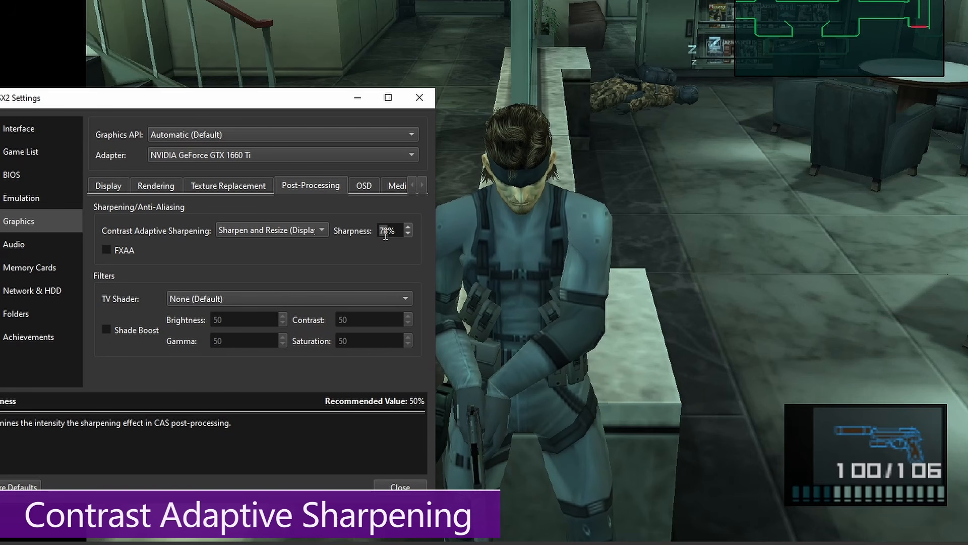
pyautogui.scroll(2, 386, 233)
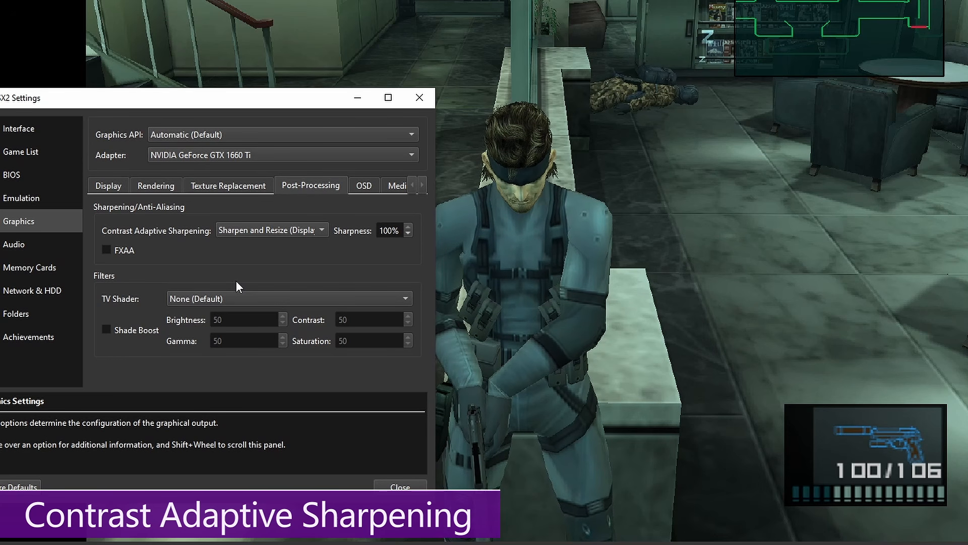
# Set the TV Shader to 4xRGSS downsampling (4x Rotated Grid SuperSampling) and set Contrast Adaptive Sharpening to None (Default)
pyautogui.click(229, 298)
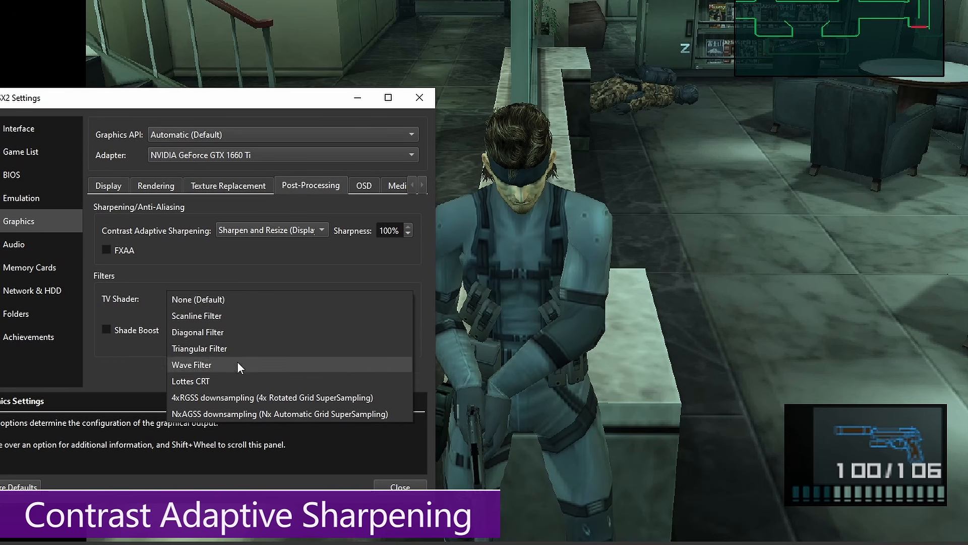
pyautogui.click(219, 401)
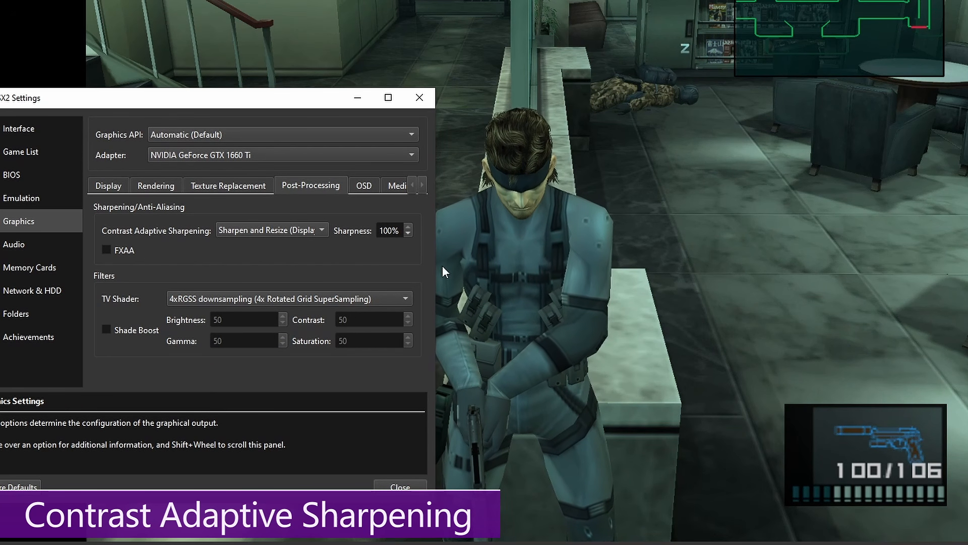
pyautogui.moveTo(383, 248)
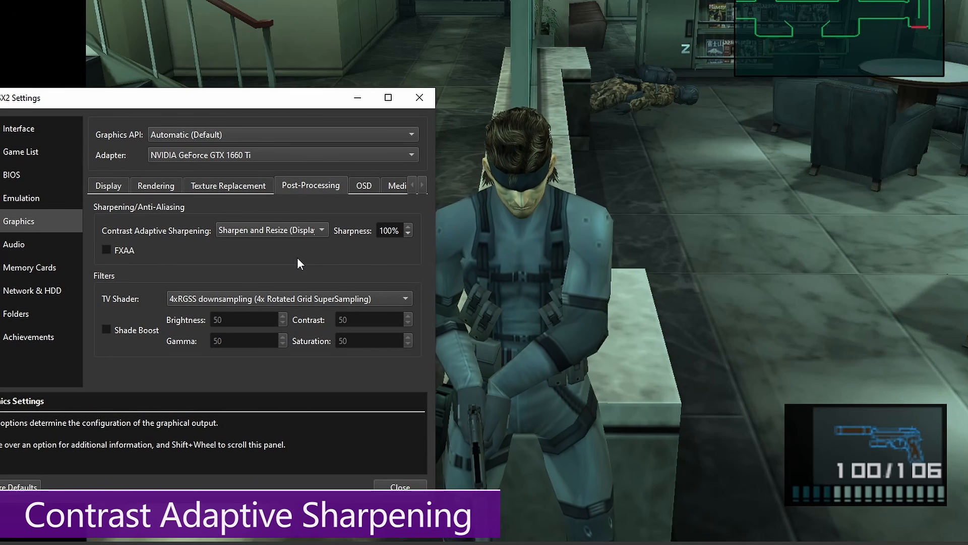
pyautogui.click(255, 232)
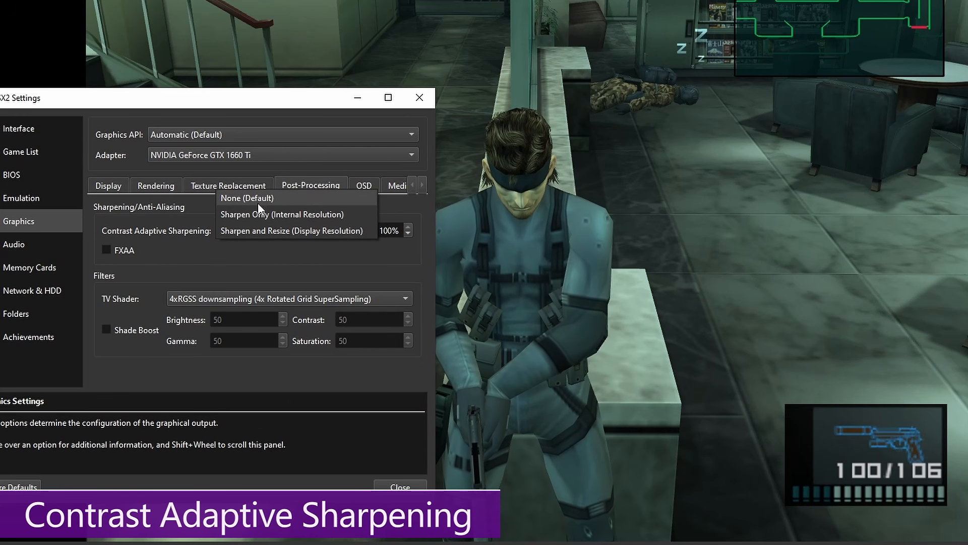
pyautogui.click(259, 198)
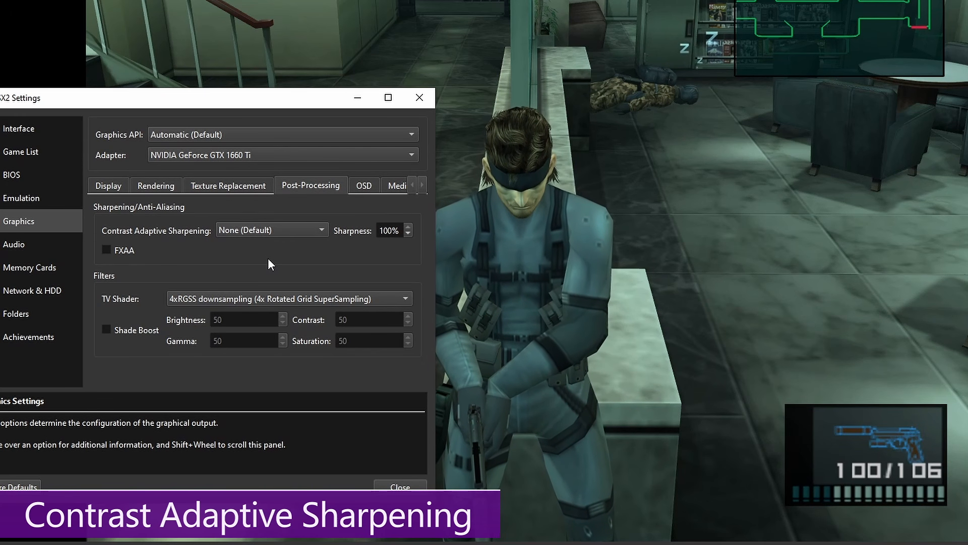
pyautogui.moveTo(260, 244)
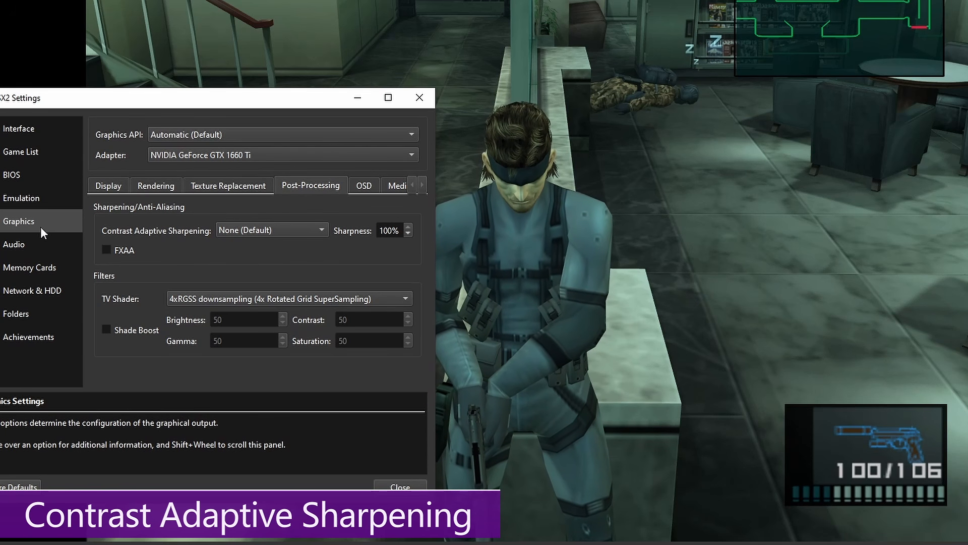
# In the Emulation settings, enable Vertical Sync (VSync), Optimal Frame Pacing and Sync to Host Refresh Rate
pyautogui.moveTo(326, 223)
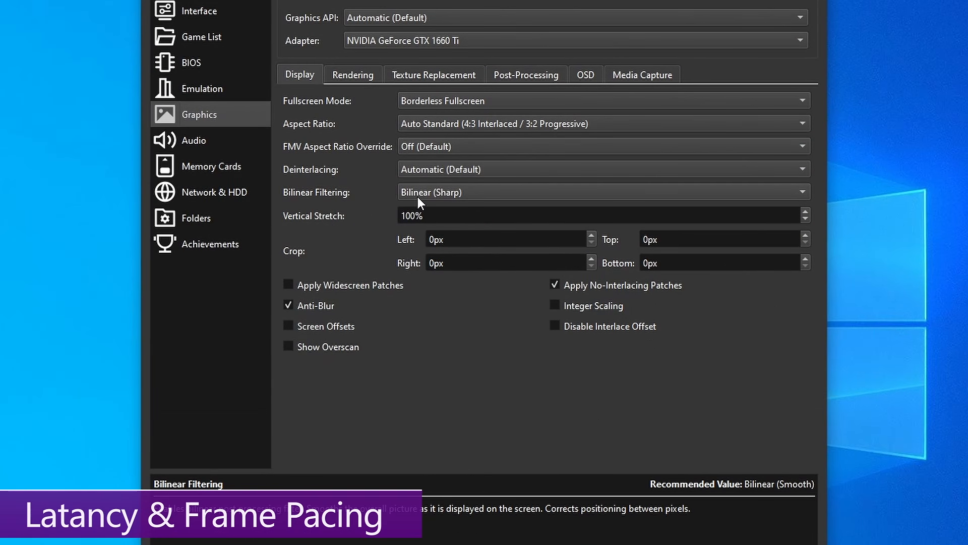
pyautogui.click(235, 96)
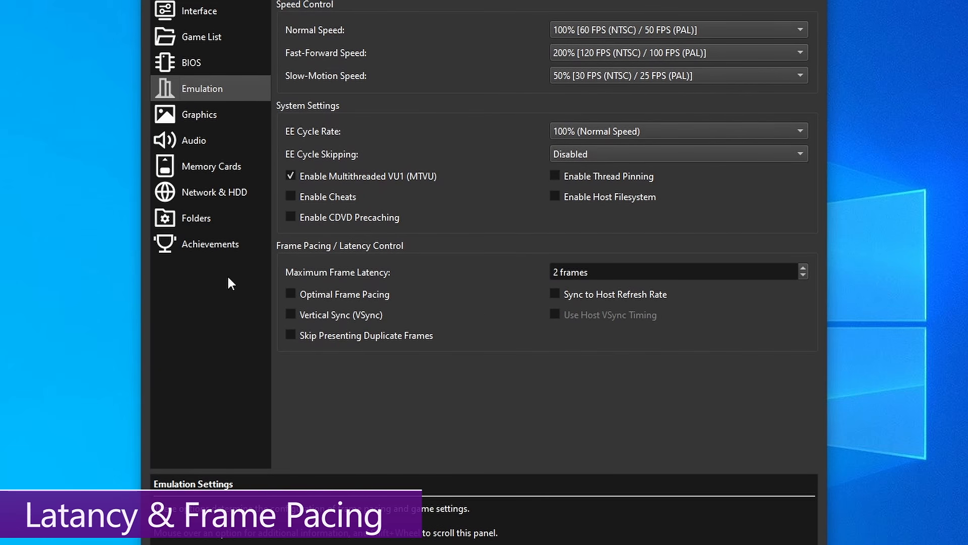
pyautogui.moveTo(399, 321)
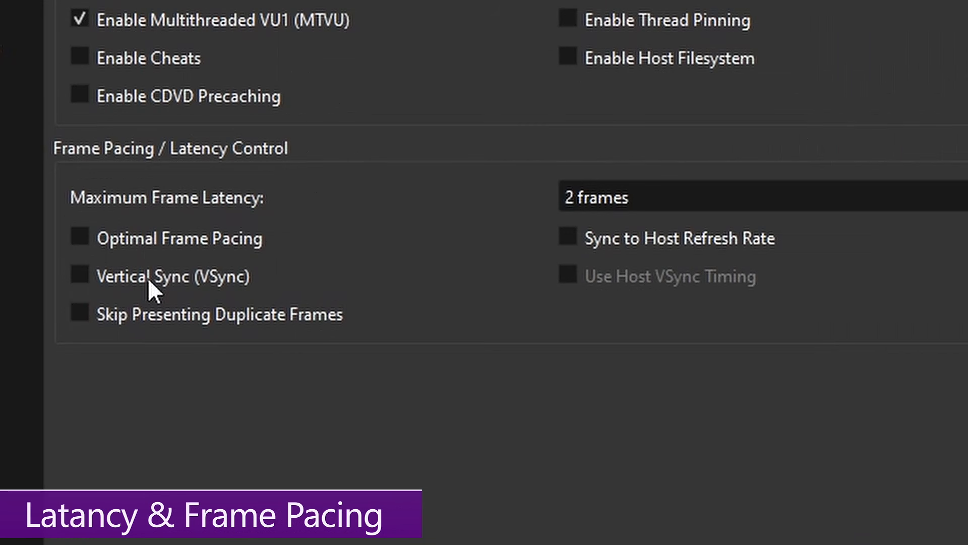
pyautogui.click(147, 277)
pyautogui.click(165, 240)
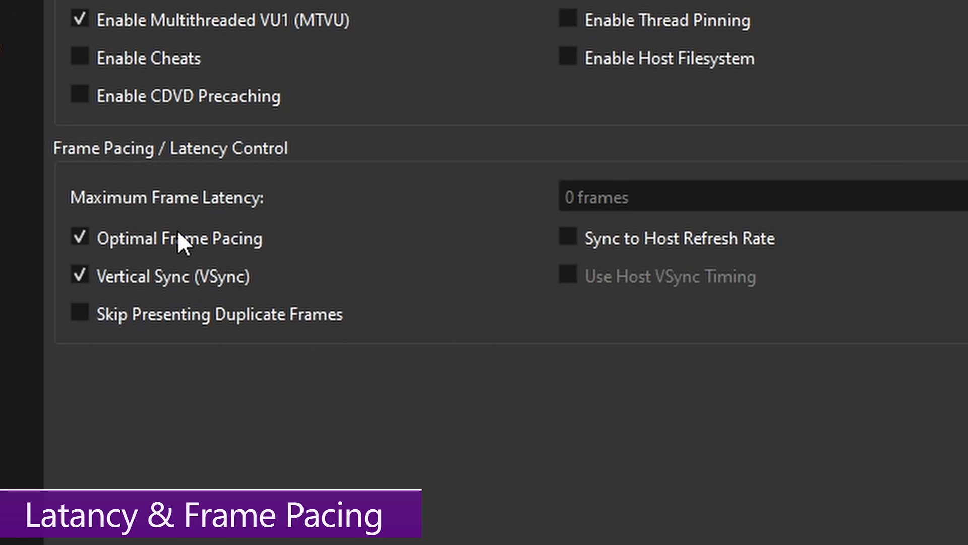
pyautogui.click(626, 240)
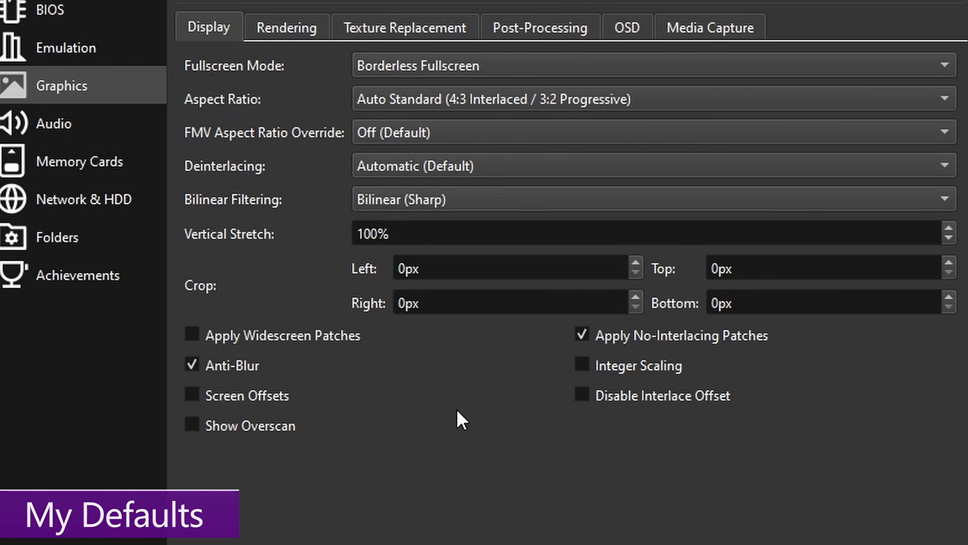
# Review the global Rendering, Post-Processing and Display graphics settings
pyautogui.click(283, 31)
pyautogui.click(504, 31)
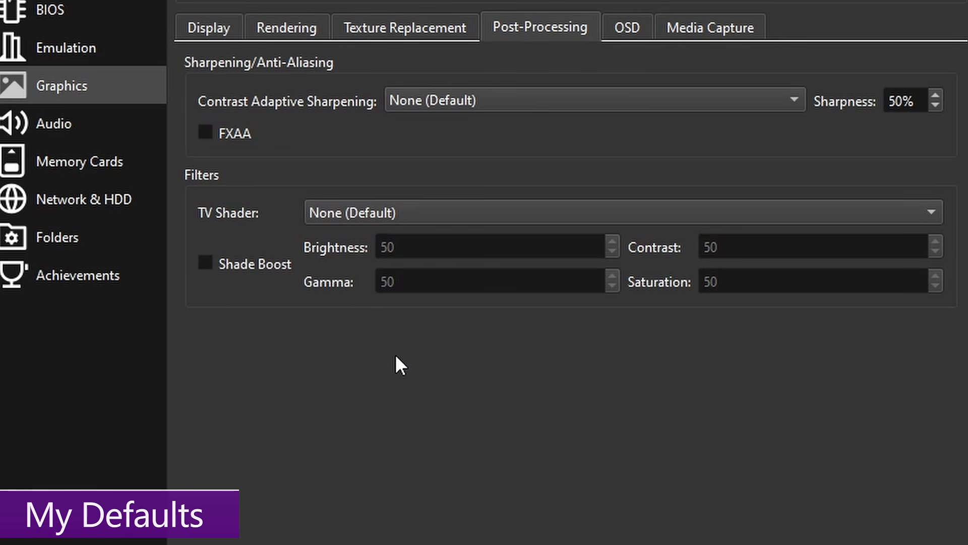
pyautogui.click(209, 33)
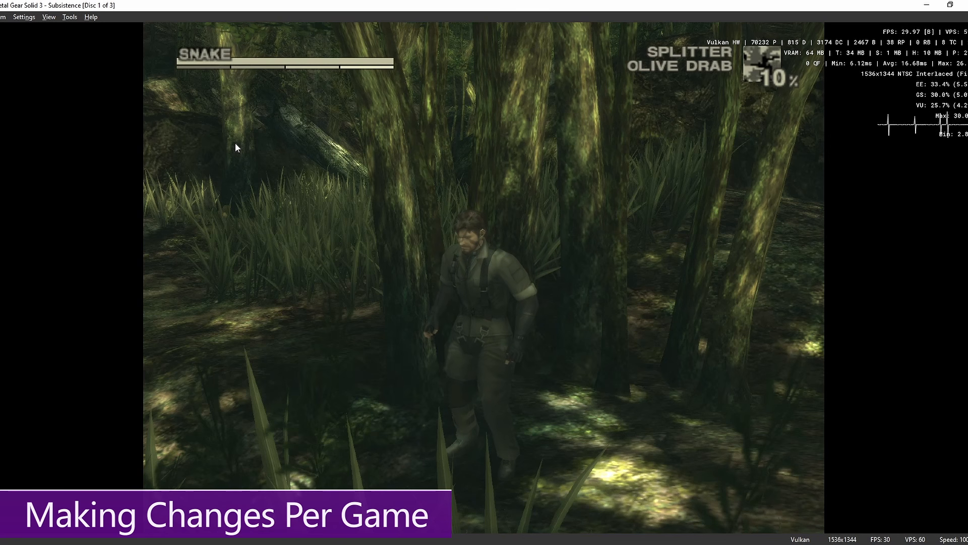
# Open the game properties for Metal Gear Solid 3 - Subsistence and look through its per-game graphics settings
pyautogui.click(27, 17)
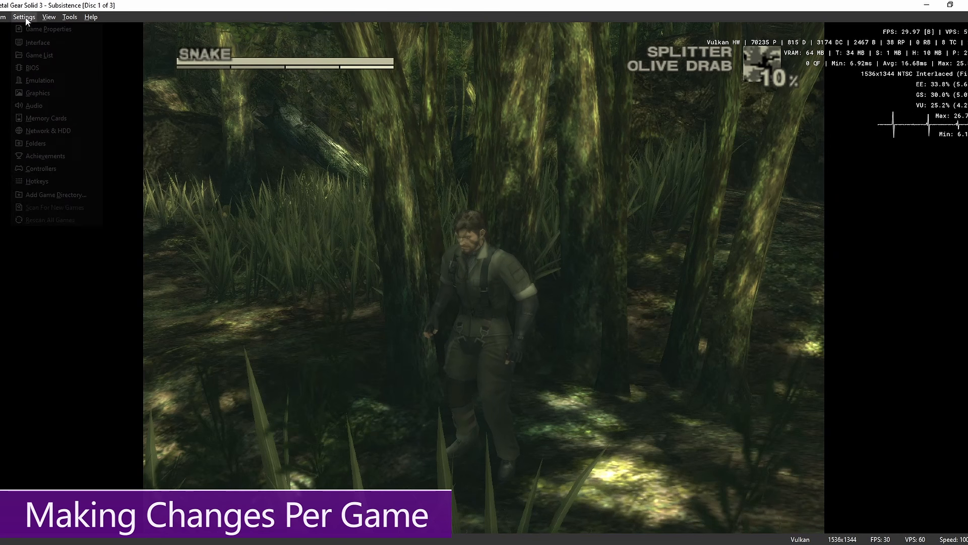
pyautogui.click(35, 29)
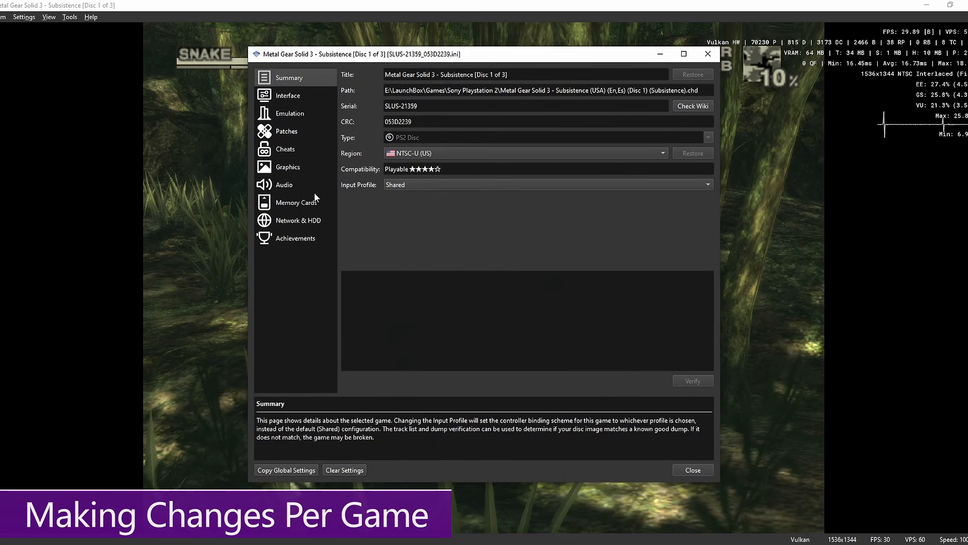
pyautogui.click(295, 164)
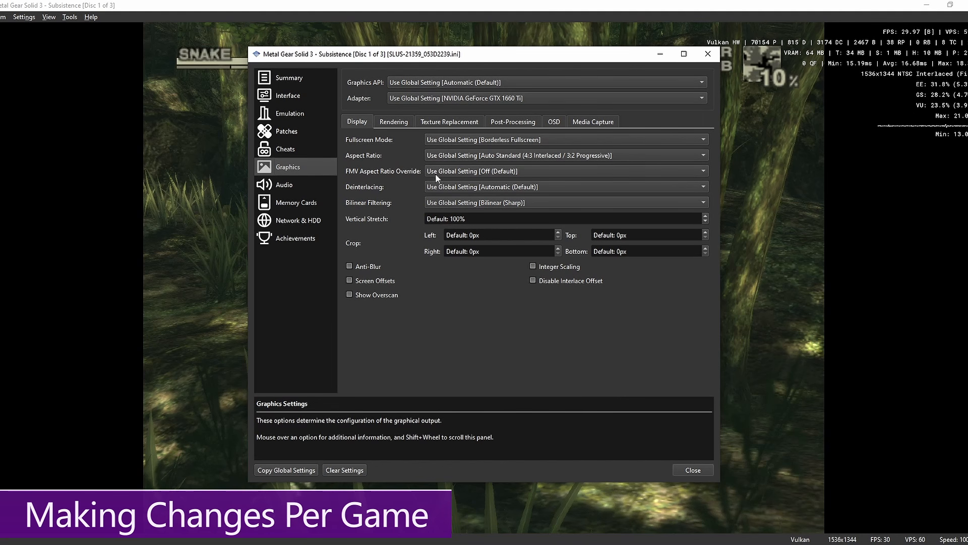
pyautogui.click(394, 122)
pyautogui.click(434, 124)
pyautogui.click(358, 123)
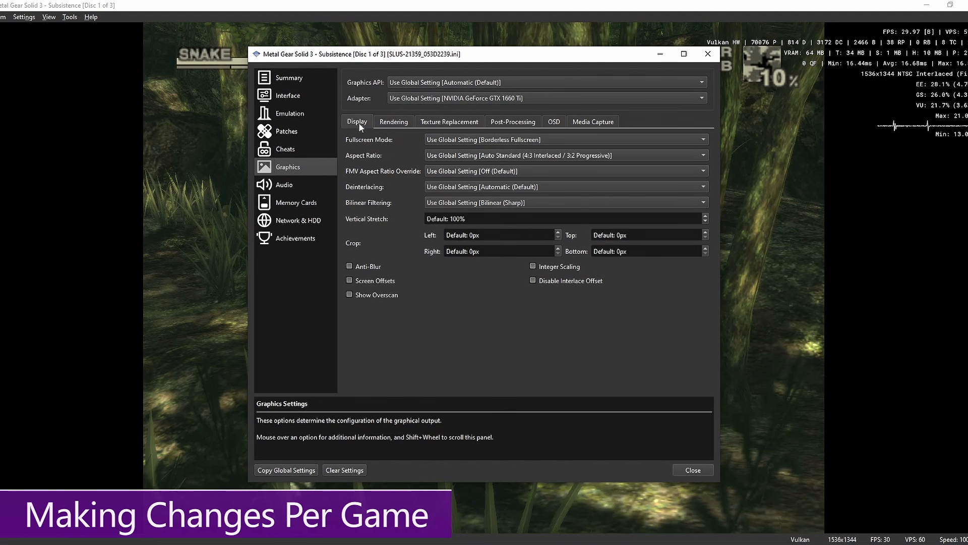